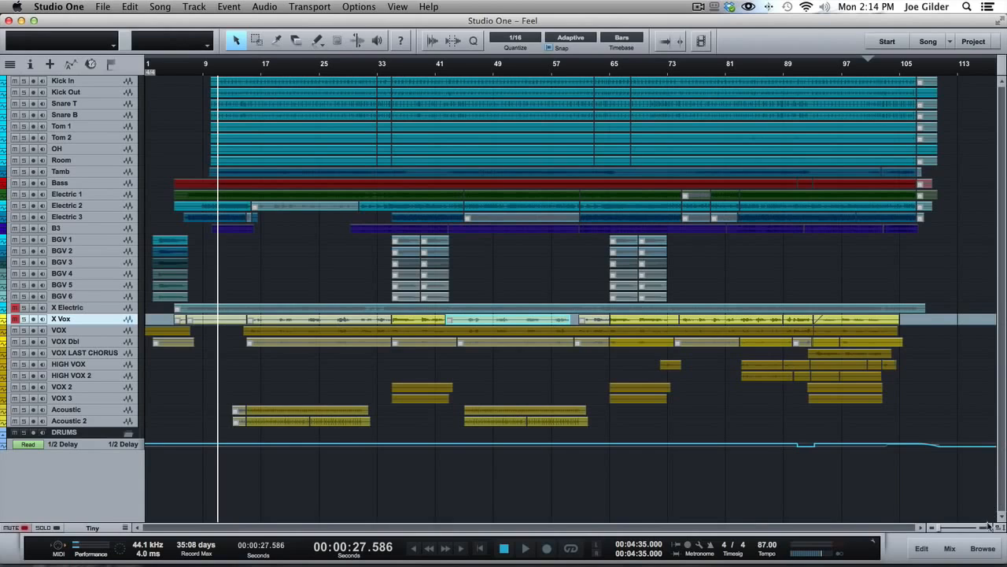
# Show the effects browser and the track inspector beside the arrangement
pyautogui.click(982, 547)
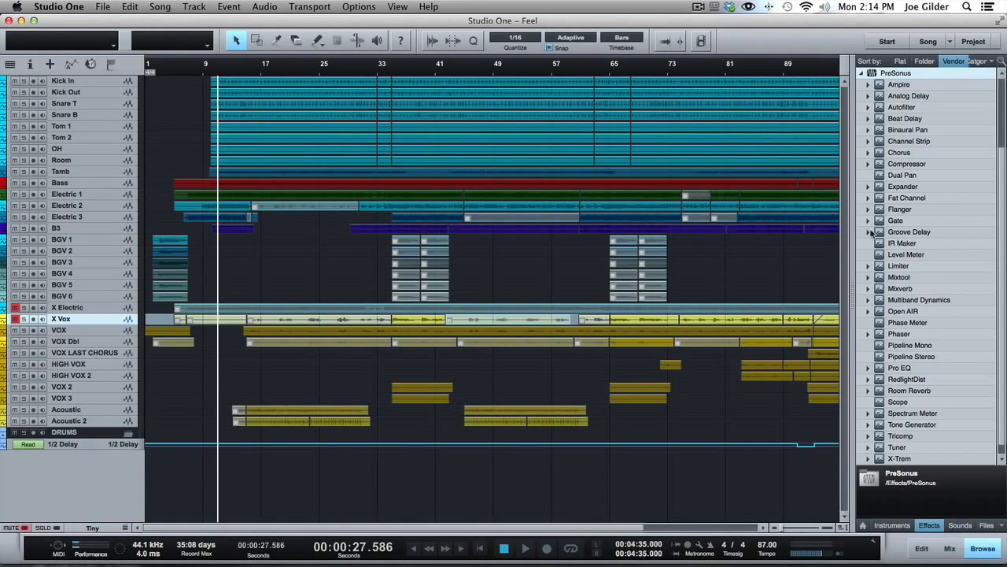
pyautogui.click(27, 65)
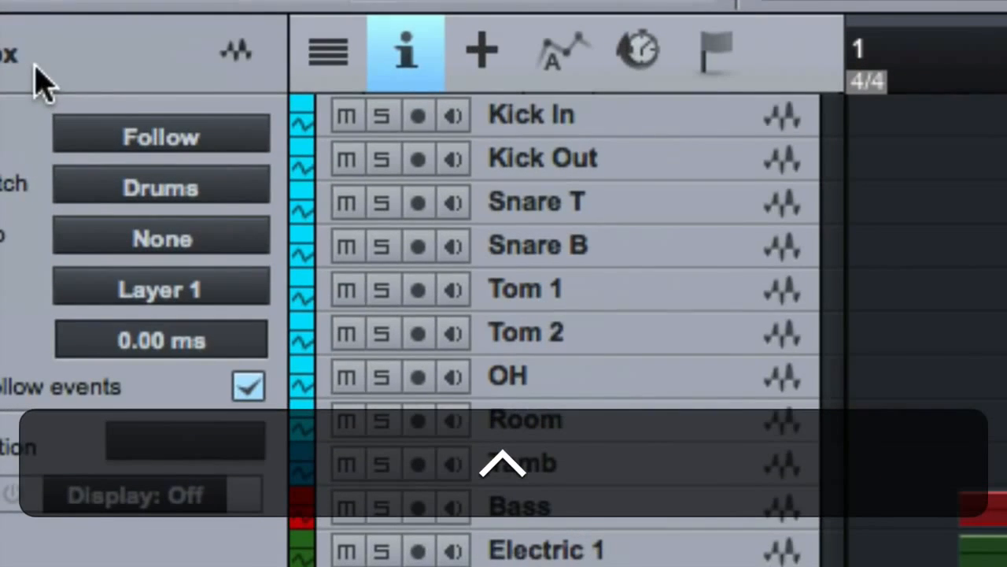
pyautogui.click(398, 61)
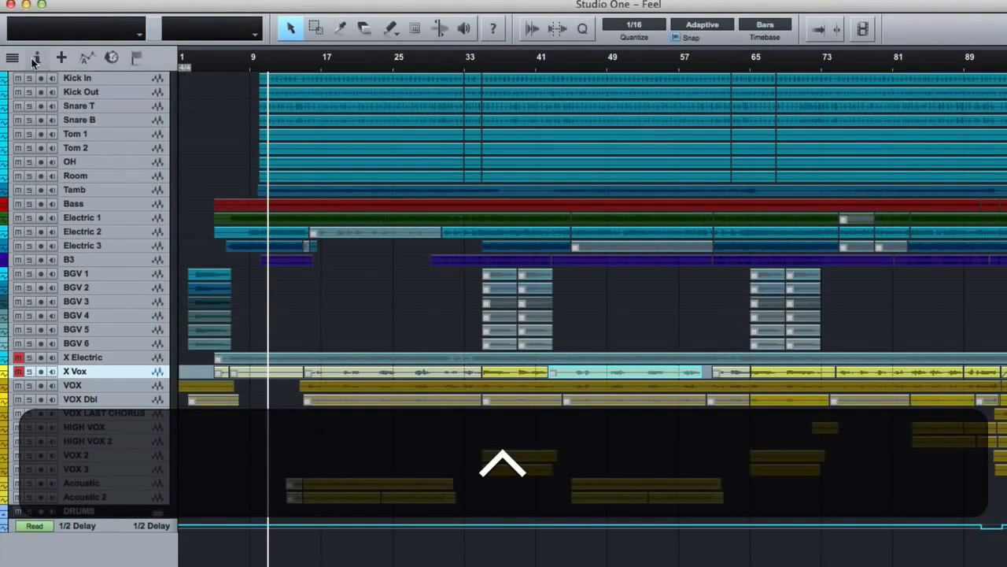
pyautogui.click(35, 60)
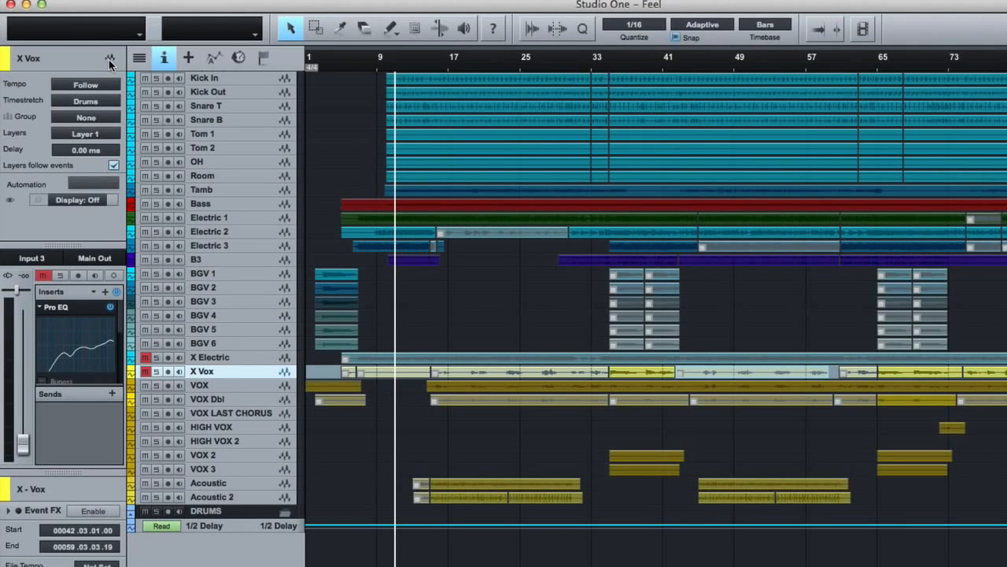
pyautogui.press('F4')
pyautogui.press('F4')
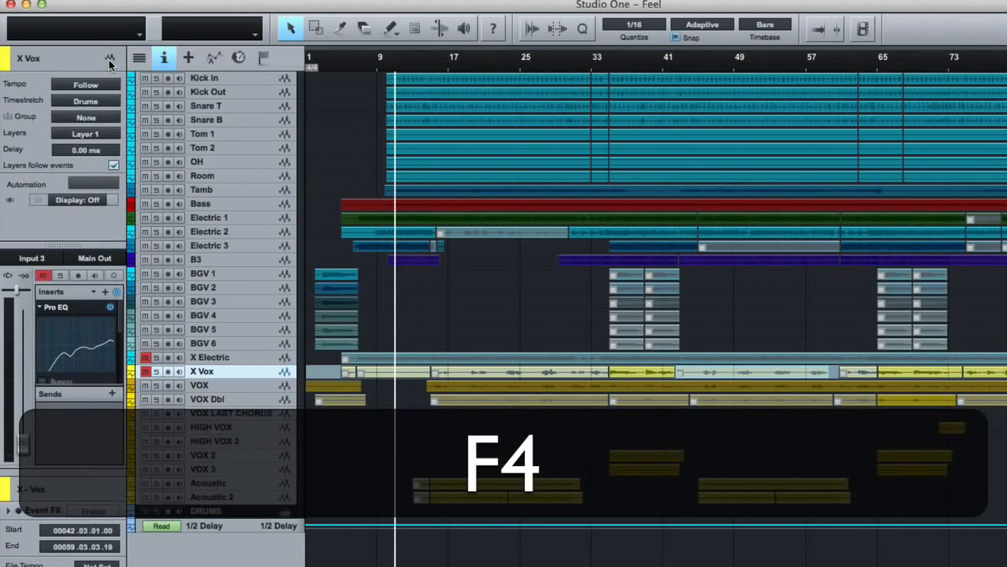
pyautogui.hotkey('ctrl', 'F4')
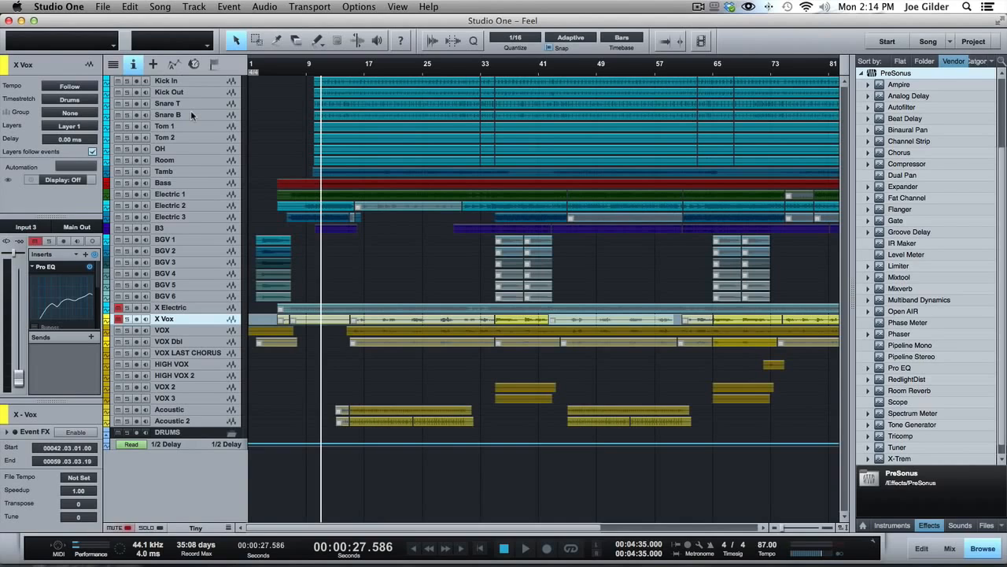
pyautogui.click(128, 63)
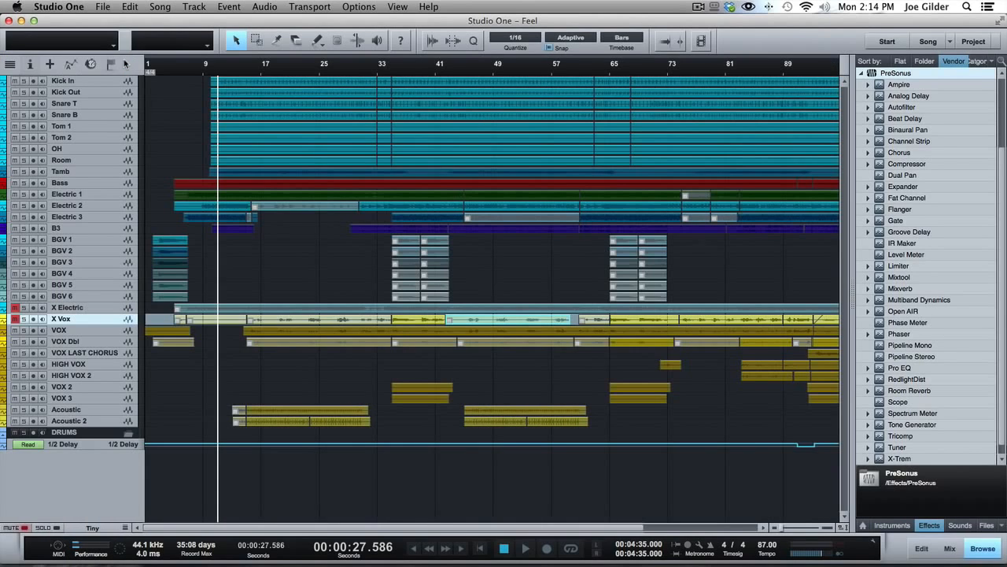
pyautogui.click(32, 65)
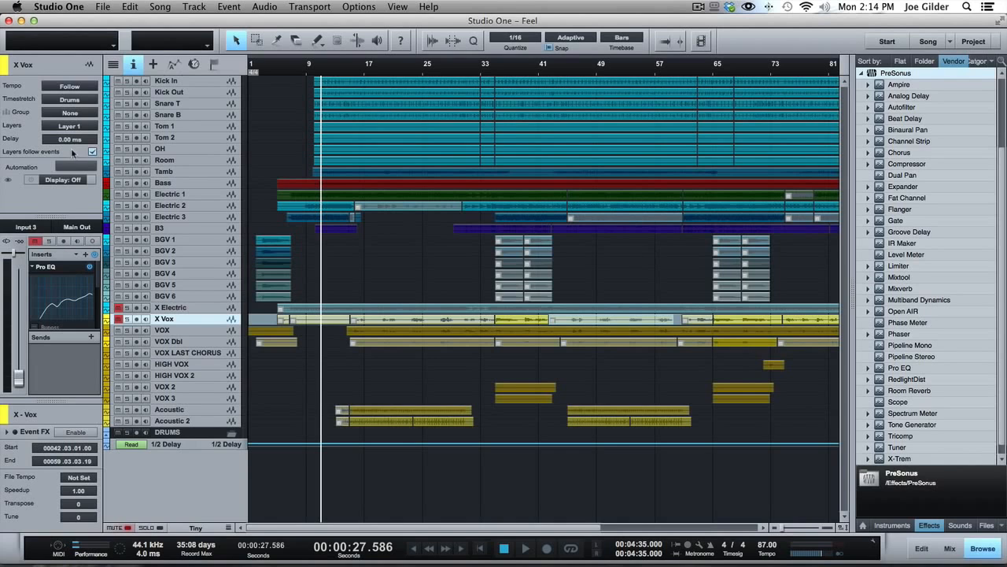
# Open the mixing console, select the BGV 2 channel to view its settings in the inspector, and hide the console again
pyautogui.press('F3')
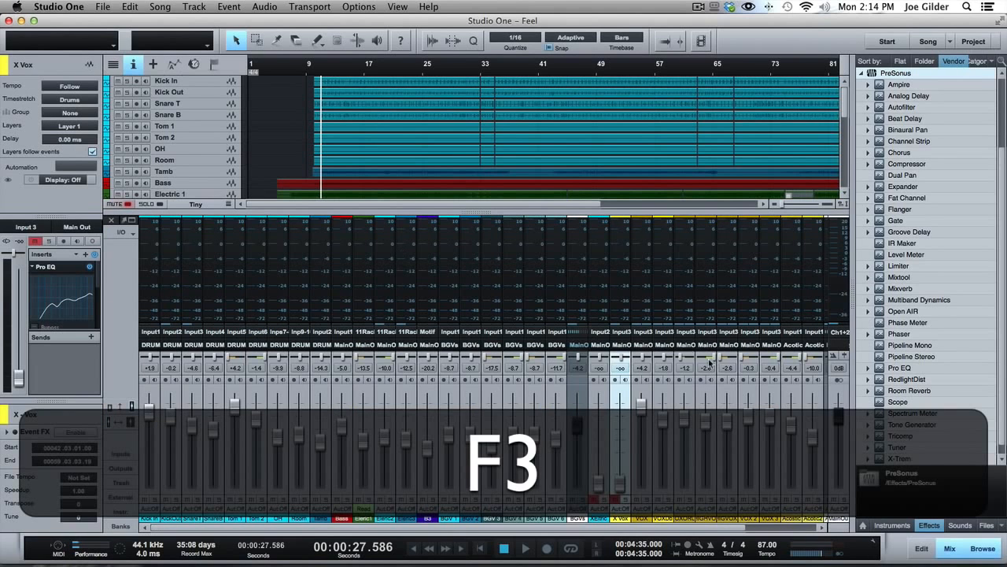
pyautogui.click(478, 280)
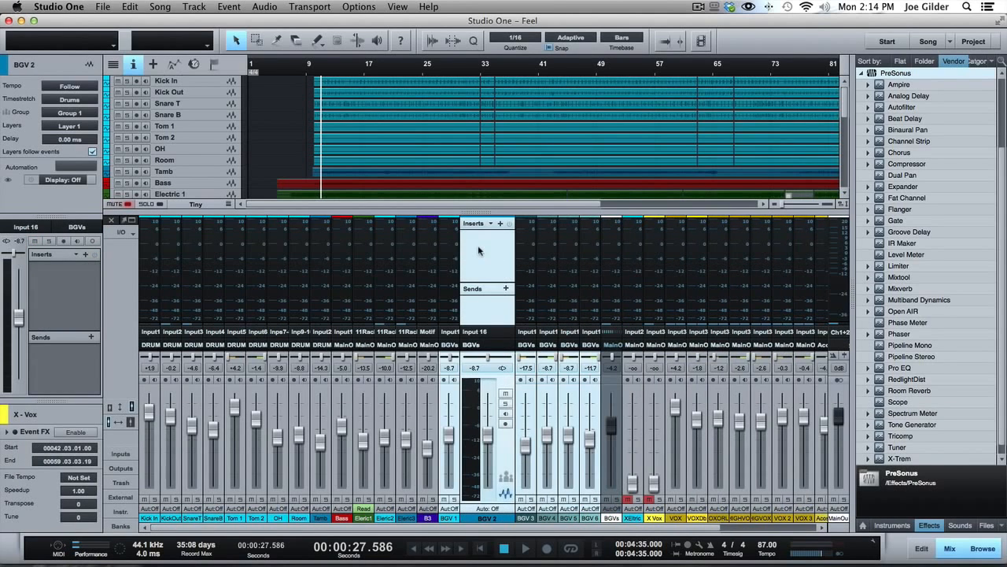
pyautogui.press('F3')
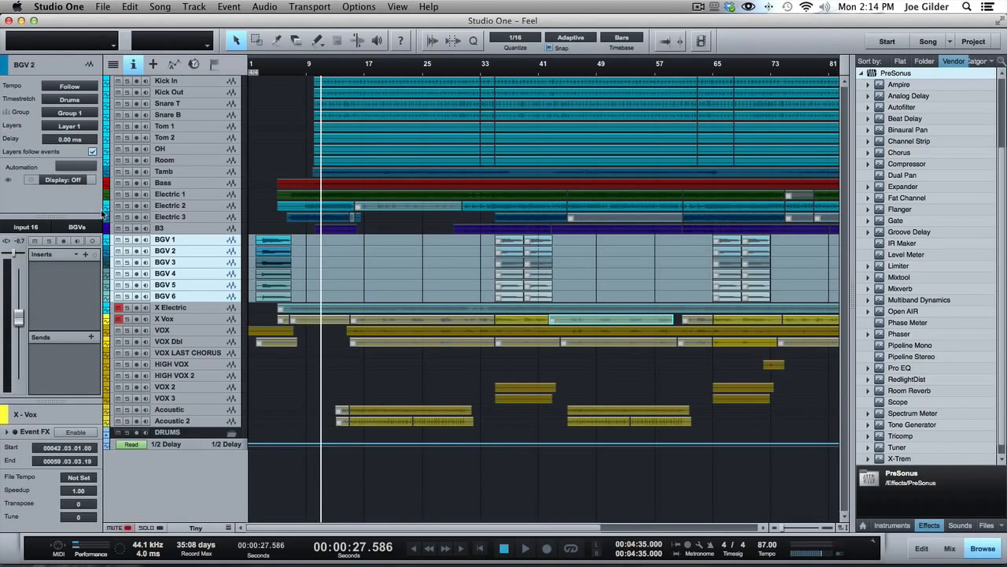
pyautogui.press('F4')
pyautogui.press('F4')
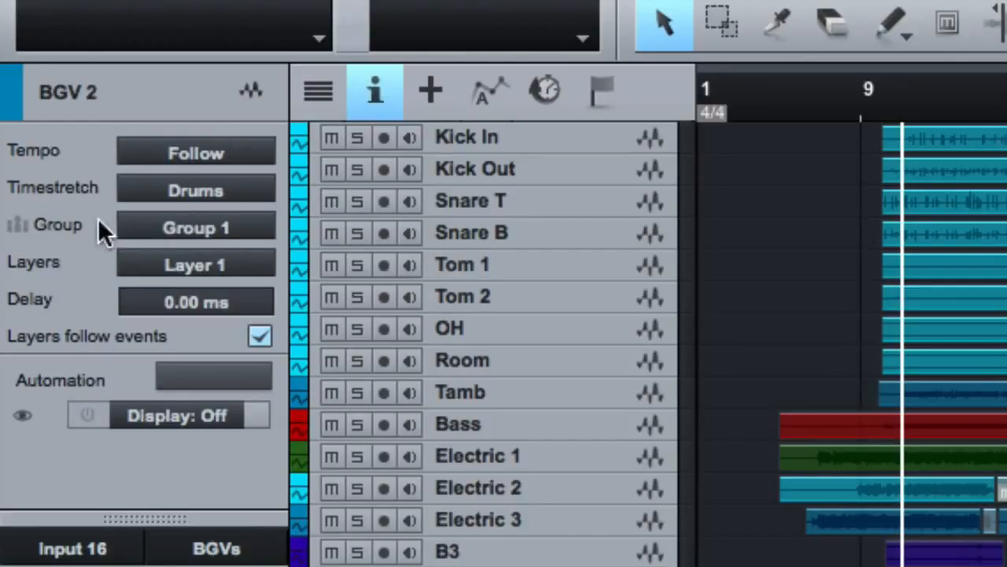
# Examine the inspector settings of the kick and snare tracks one by one
pyautogui.click(535, 141)
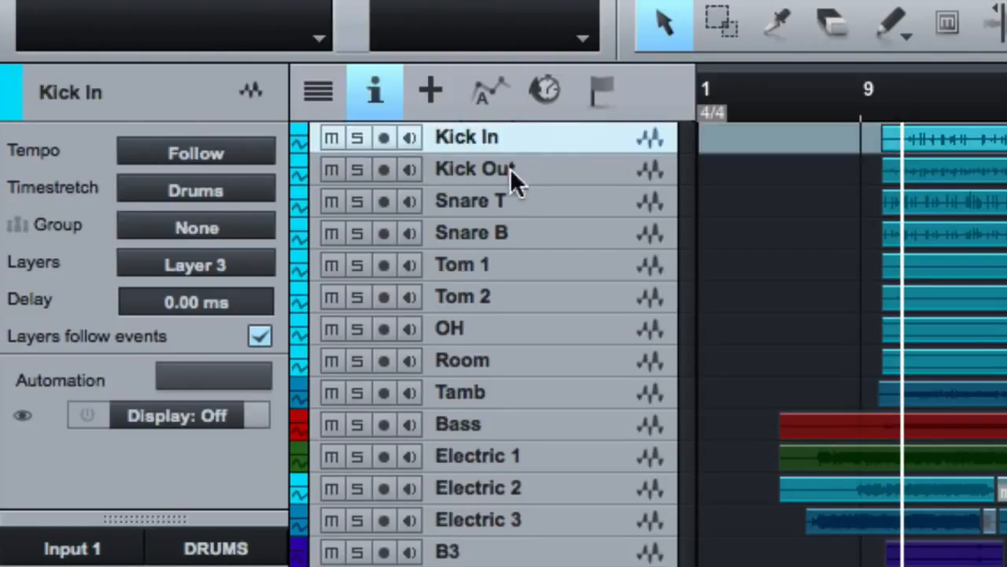
pyautogui.click(511, 168)
pyautogui.click(515, 232)
pyautogui.click(516, 209)
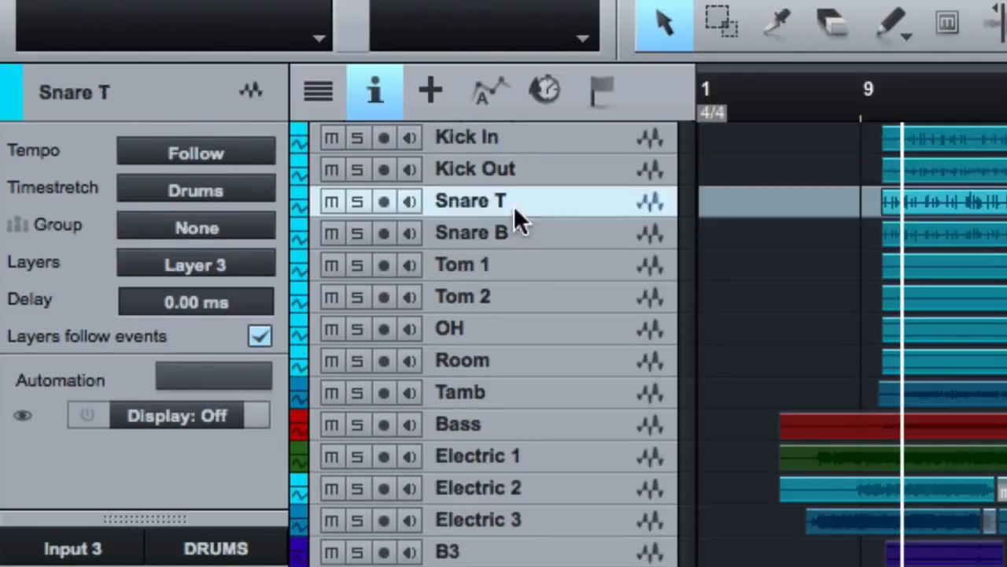
pyautogui.click(519, 167)
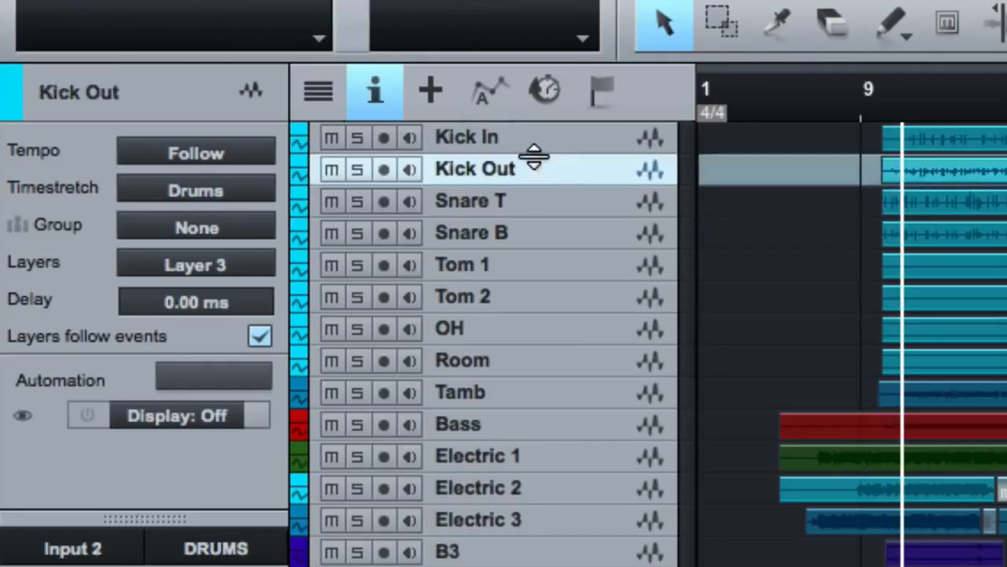
# Select the drum tracks from Kick In through Room, group them and check their group assignment
pyautogui.click(547, 134)
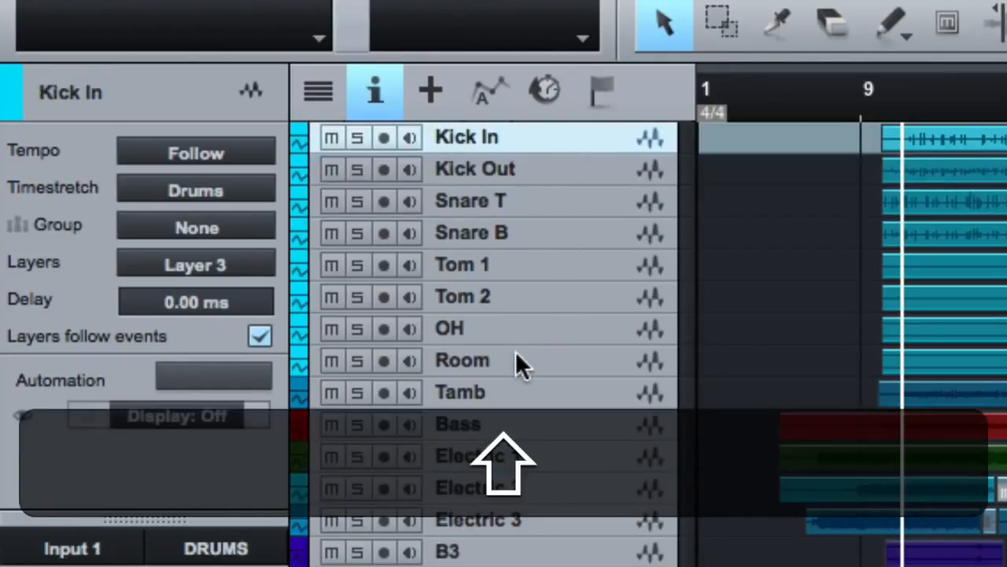
pyautogui.keyDown('shift'); pyautogui.click(517, 359); pyautogui.keyUp('shift')
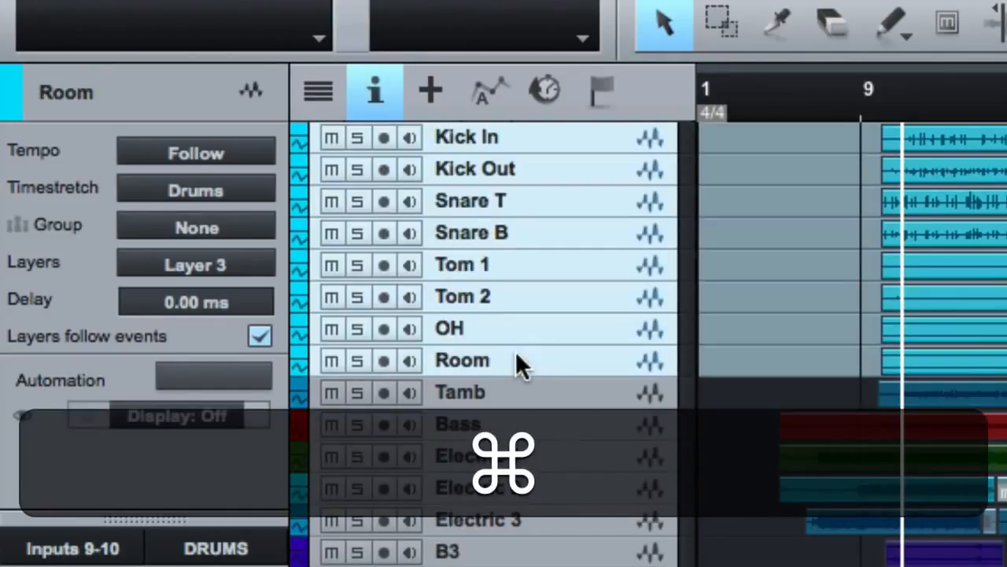
pyautogui.press('super+g')
pyautogui.click(202, 222)
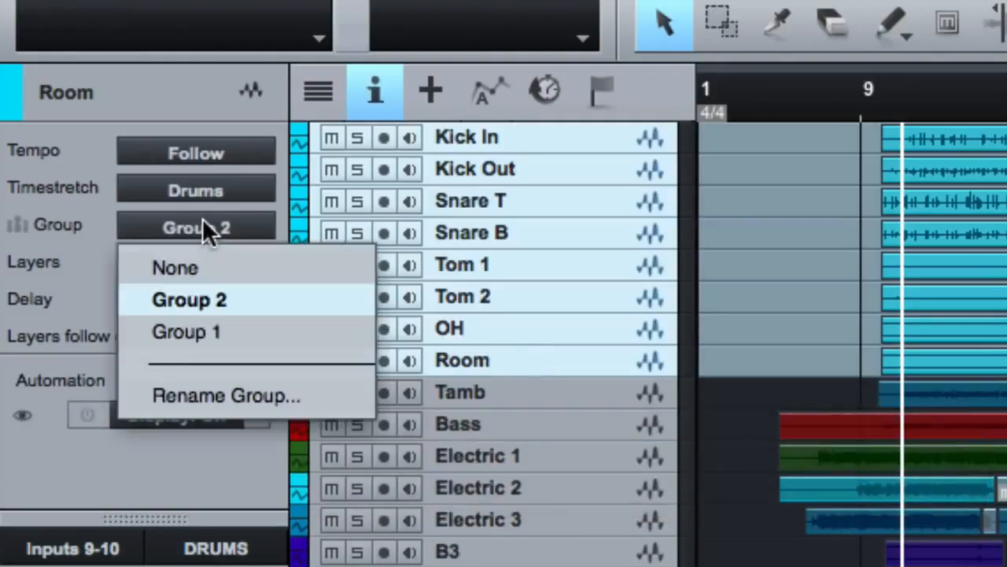
pyautogui.click(195, 299)
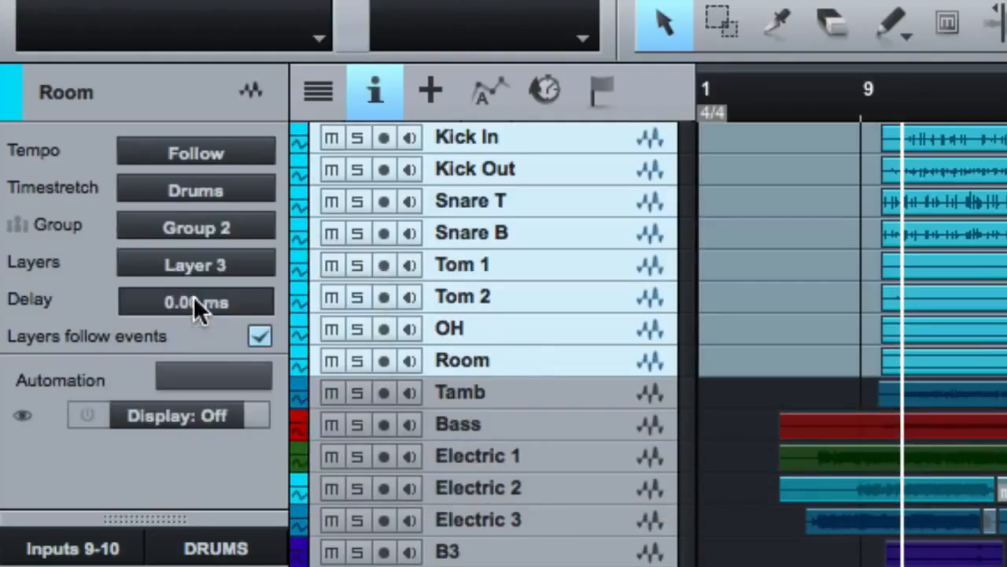
# Set the Room track's group to None and assign it back to Group 2
pyautogui.click(220, 227)
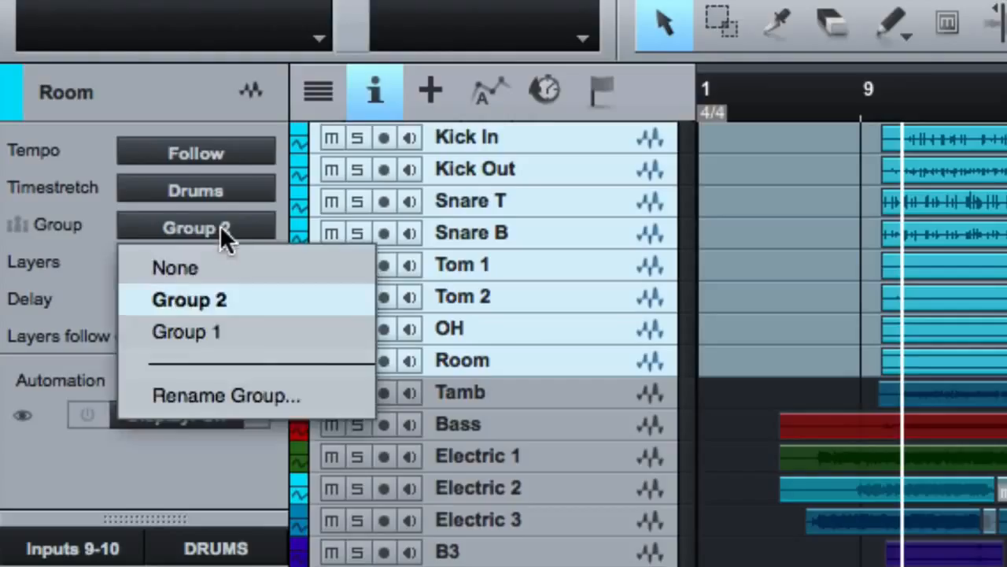
pyautogui.click(203, 271)
pyautogui.click(216, 228)
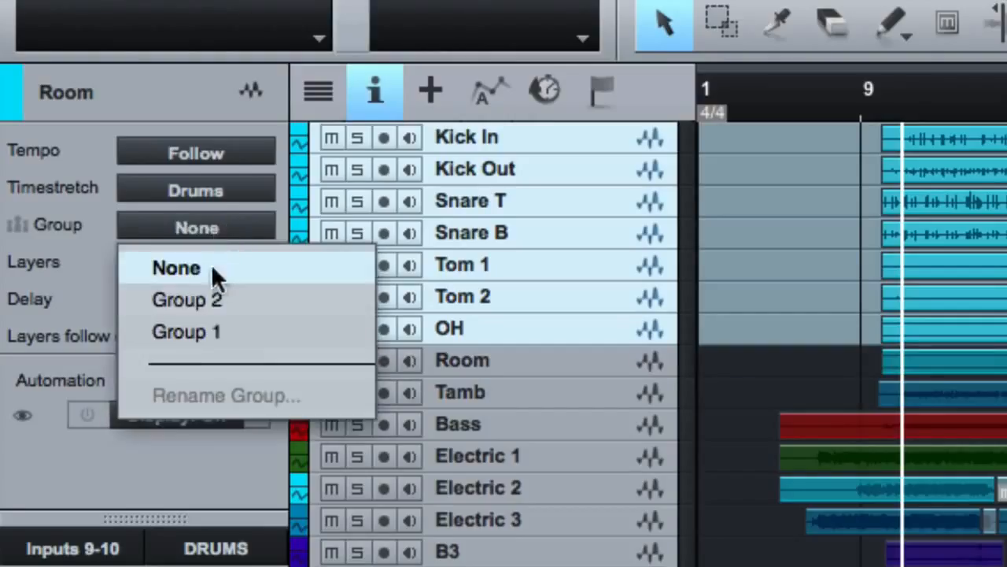
pyautogui.click(204, 297)
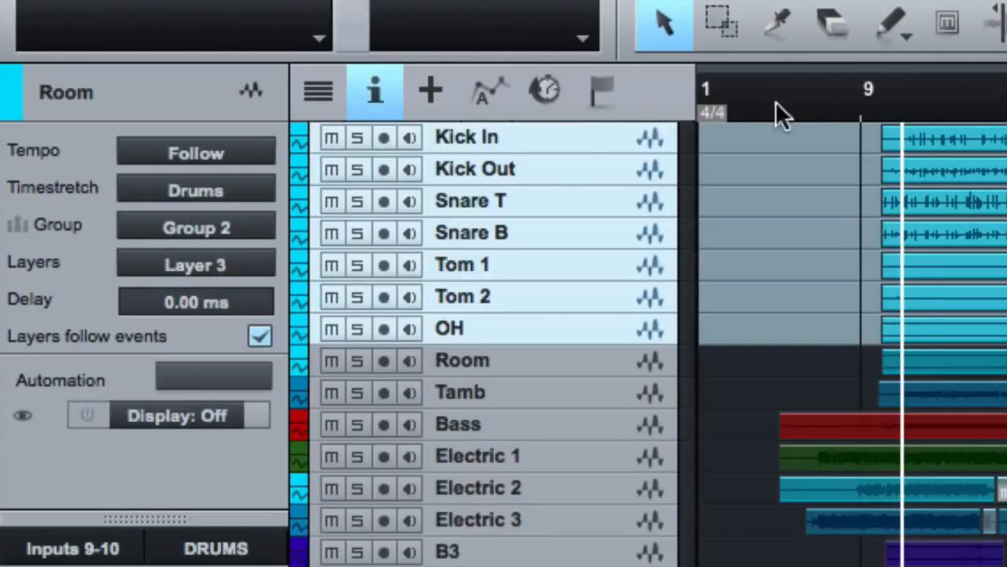
# Select the grouped drum tracks from Kick In through Room, dissolve their group and group them again
pyautogui.moveTo(775, 114); pyautogui.dragTo(782, 85)
pyautogui.keyDown('shift'); pyautogui.click(463, 362); pyautogui.keyUp('shift')
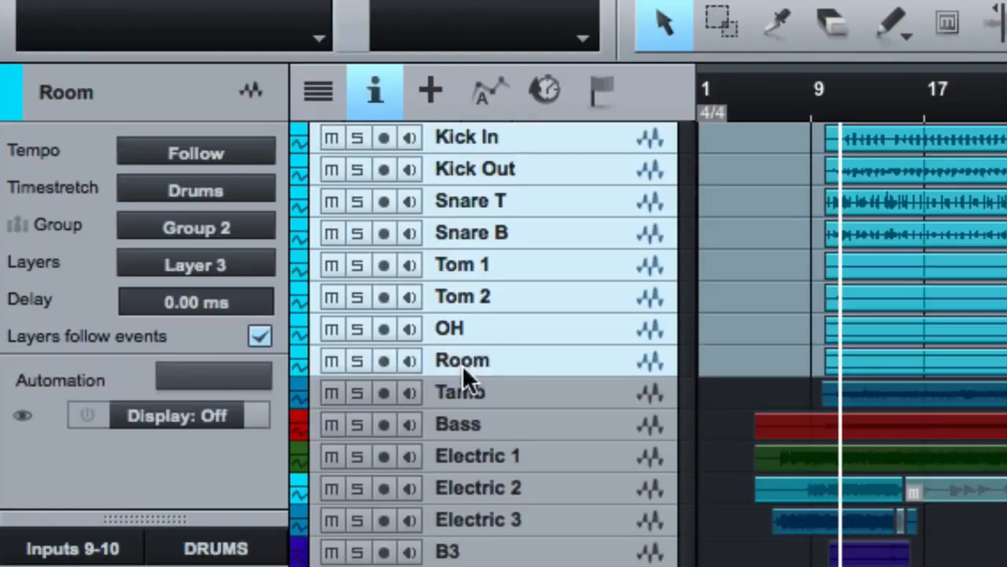
pyautogui.click(543, 141)
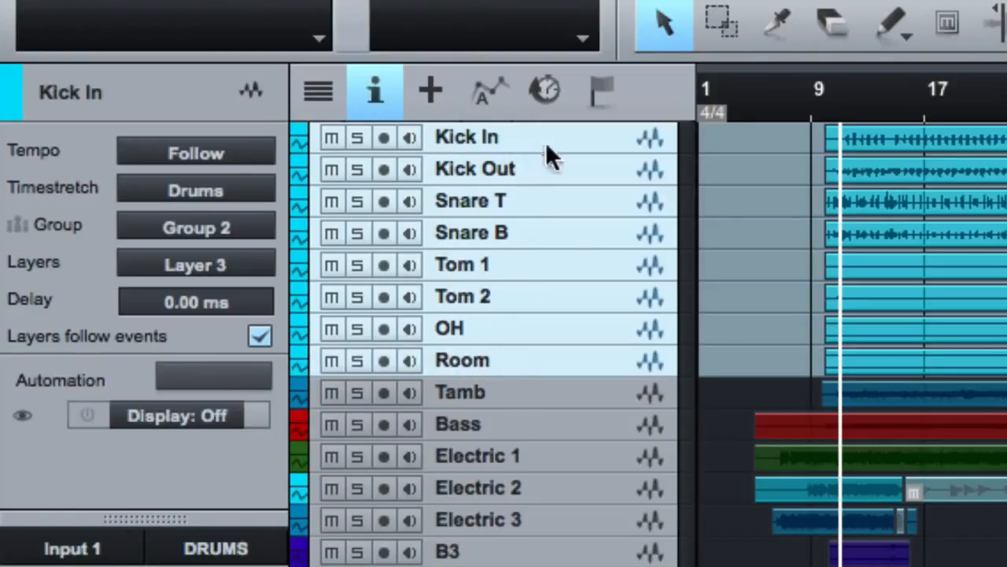
pyautogui.press('super+f')
pyautogui.press('ctrl+super+f')
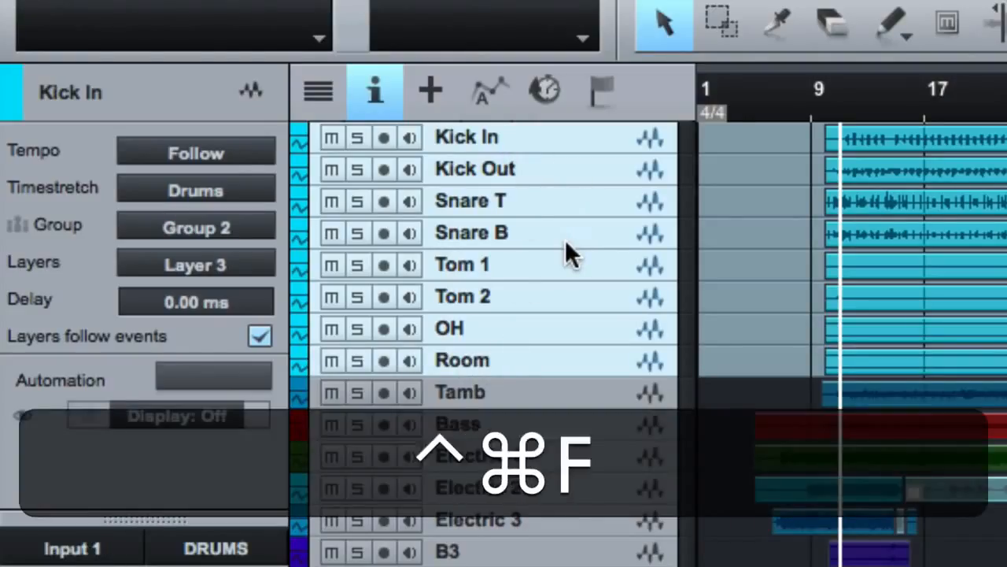
pyautogui.press('ctrl+super+g')
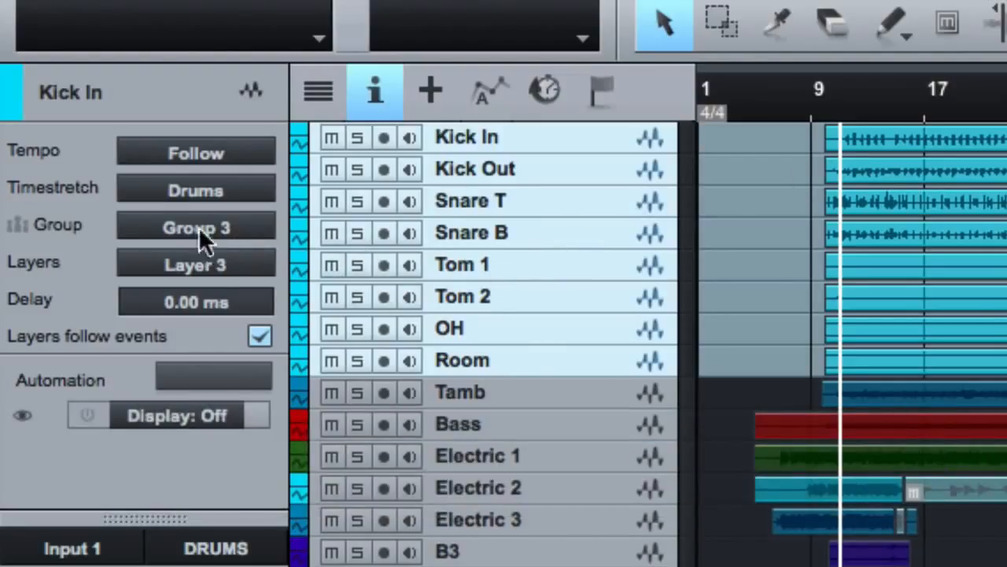
# Switch the grouped drum tracks to Layer 2, to Layer 1 and back to Layer 3
pyautogui.click(205, 260)
pyautogui.click(208, 335)
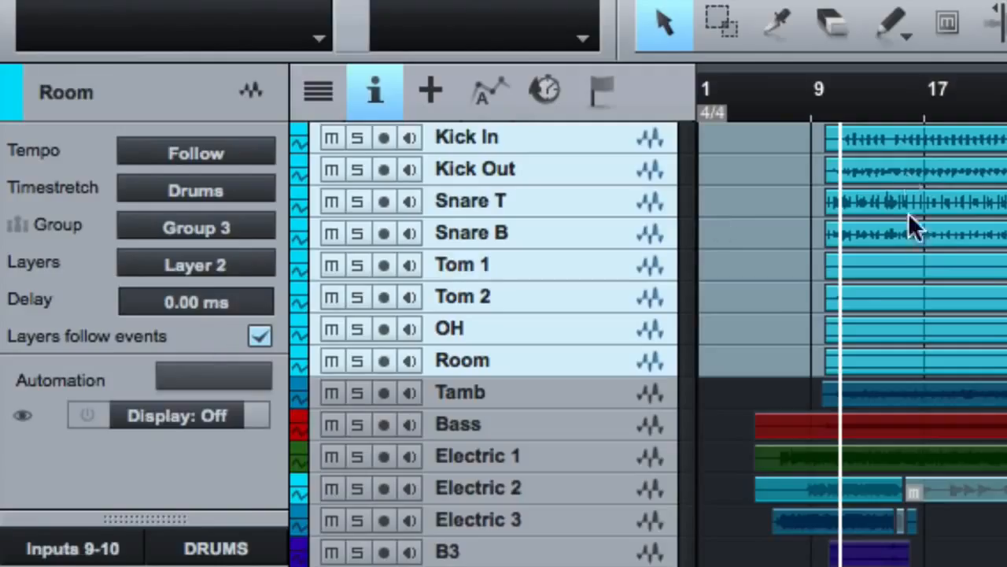
pyautogui.click(204, 266)
pyautogui.click(239, 306)
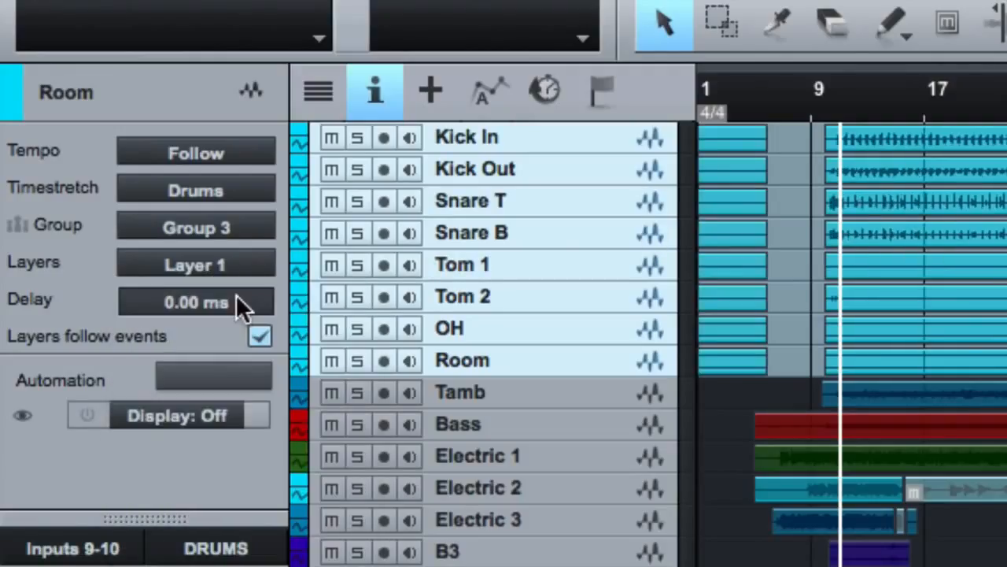
pyautogui.click(150, 258)
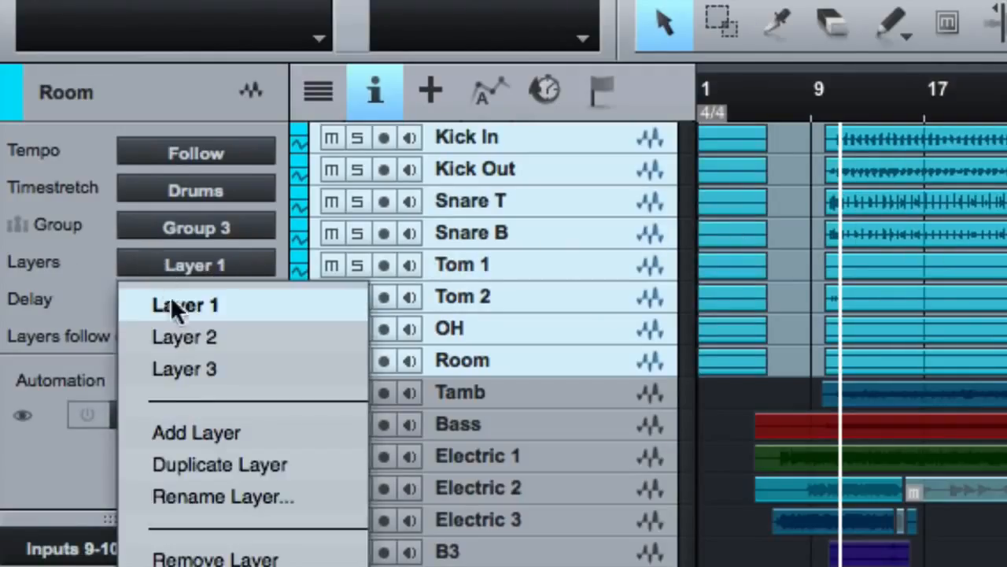
pyautogui.click(181, 367)
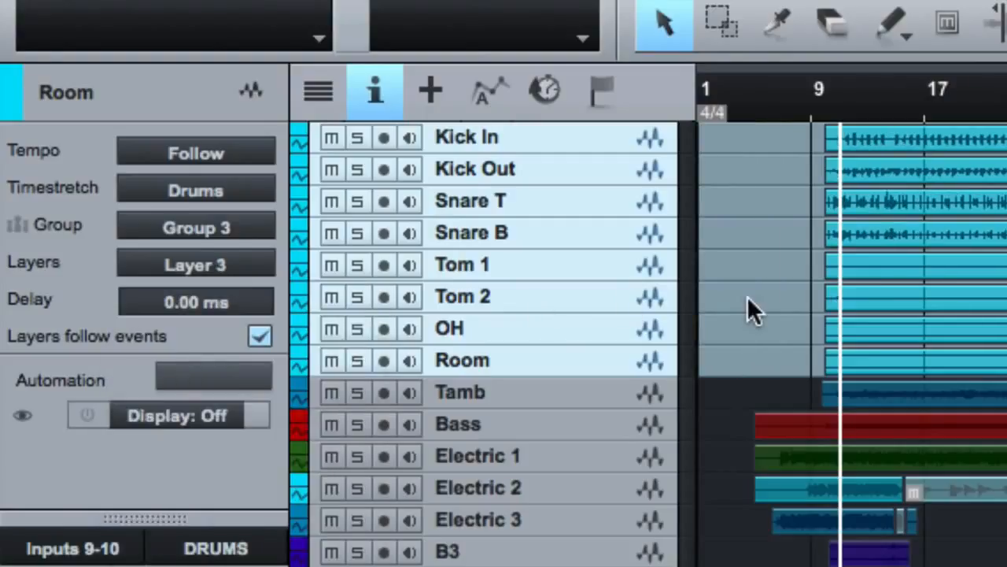
# Select individual tracks within the drum group, such as Tom 2 and OH, to examine their shared selection and layer
pyautogui.click(565, 293)
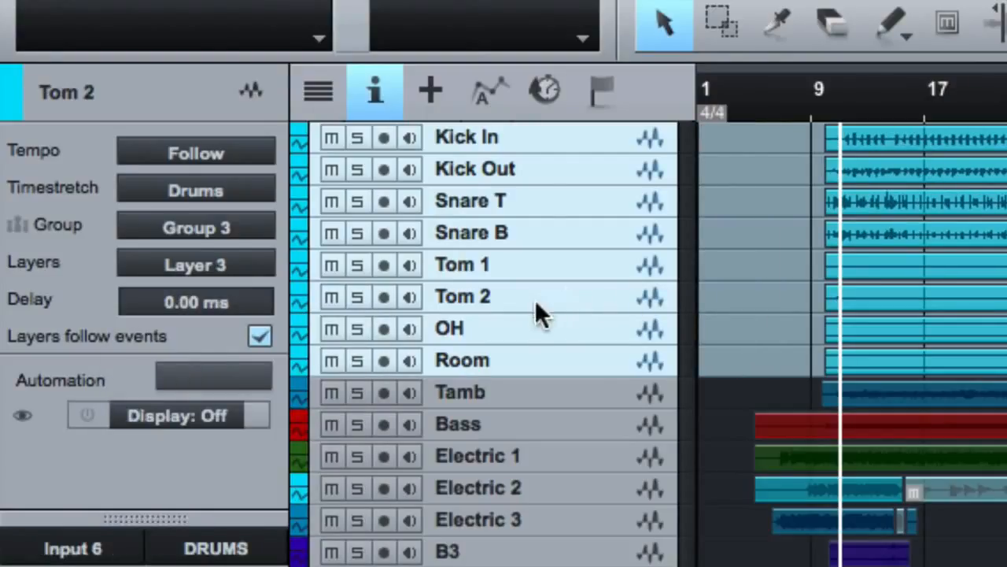
pyautogui.click(512, 335)
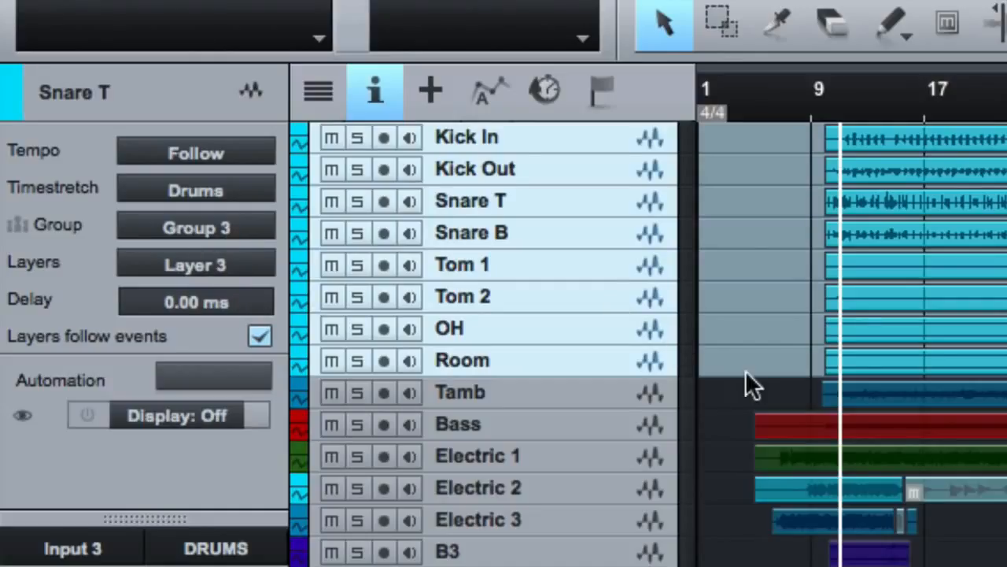
pyautogui.moveTo(696, 433); pyautogui.dragTo(695, 433)
pyautogui.click(629, 430)
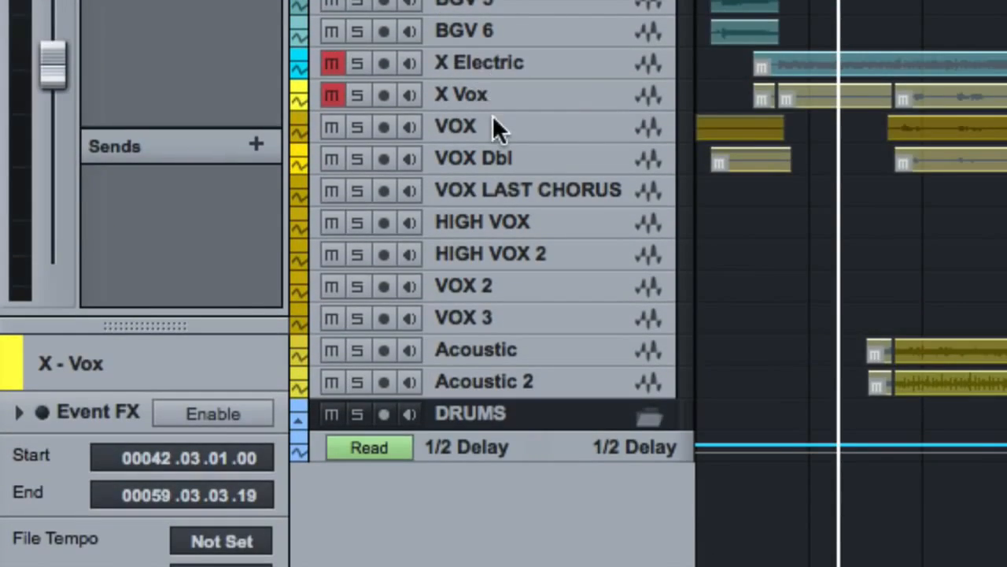
# Select the VOX track and examine the layer options offered for it in the track inspector
pyautogui.click(494, 122)
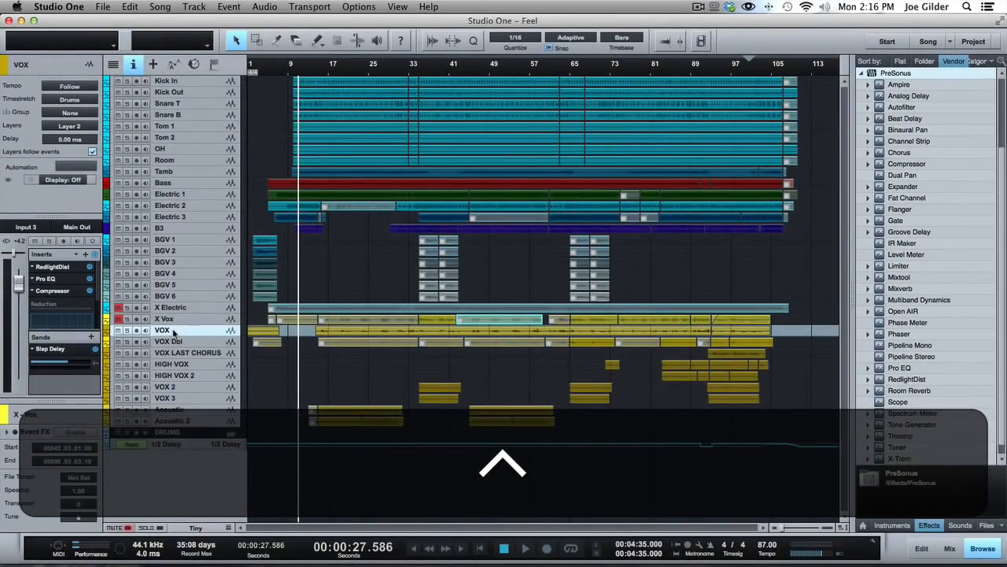
pyautogui.click(63, 126)
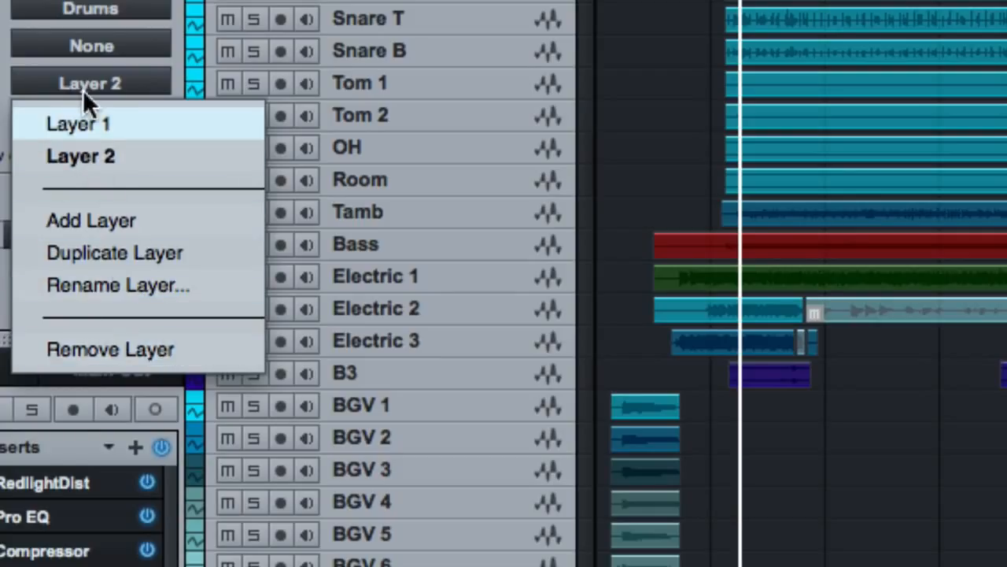
pyautogui.click(144, 72)
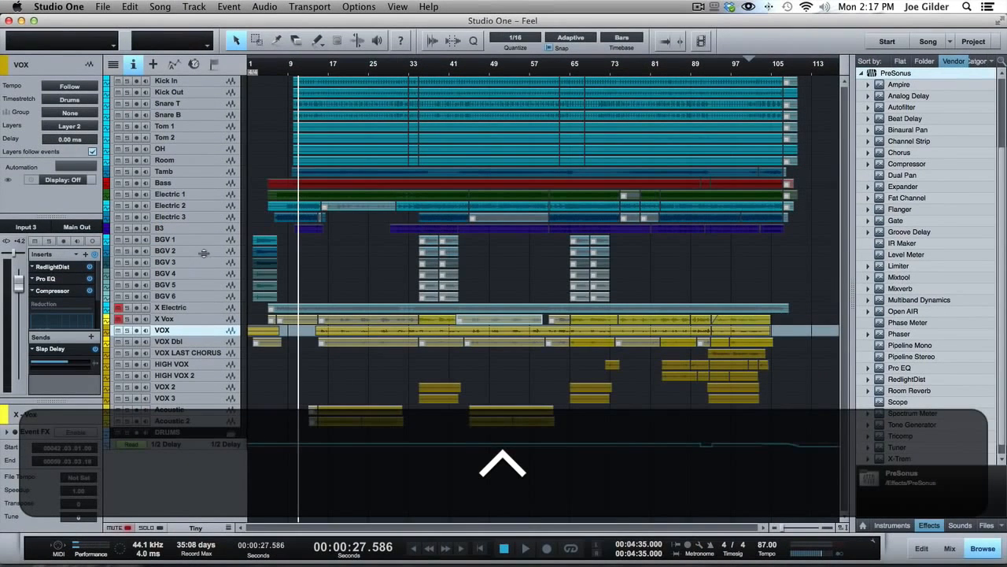
# Show and hide the mix console, and enlarge the inspector's channel strip section over the track settings
pyautogui.press('F3')
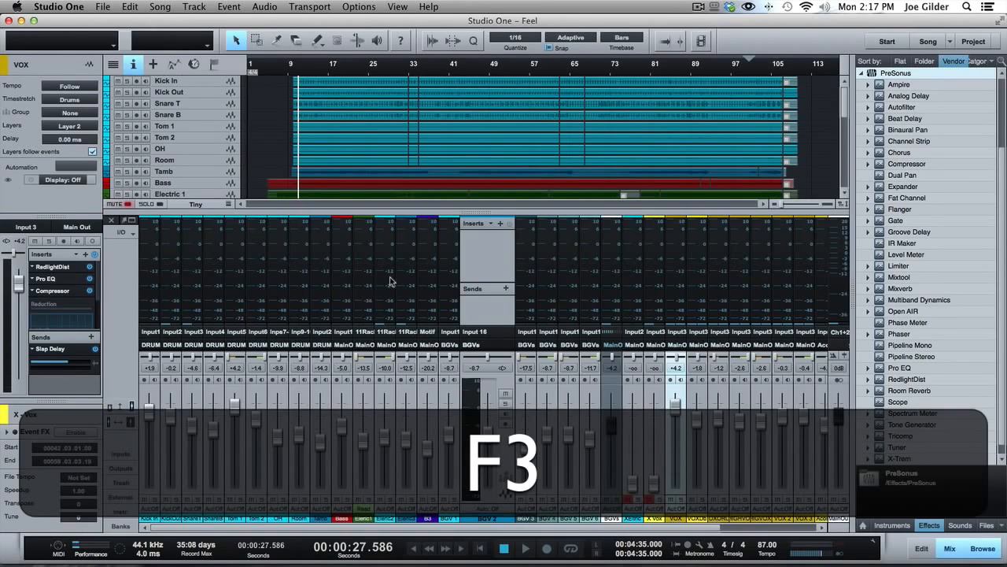
pyautogui.press('F3')
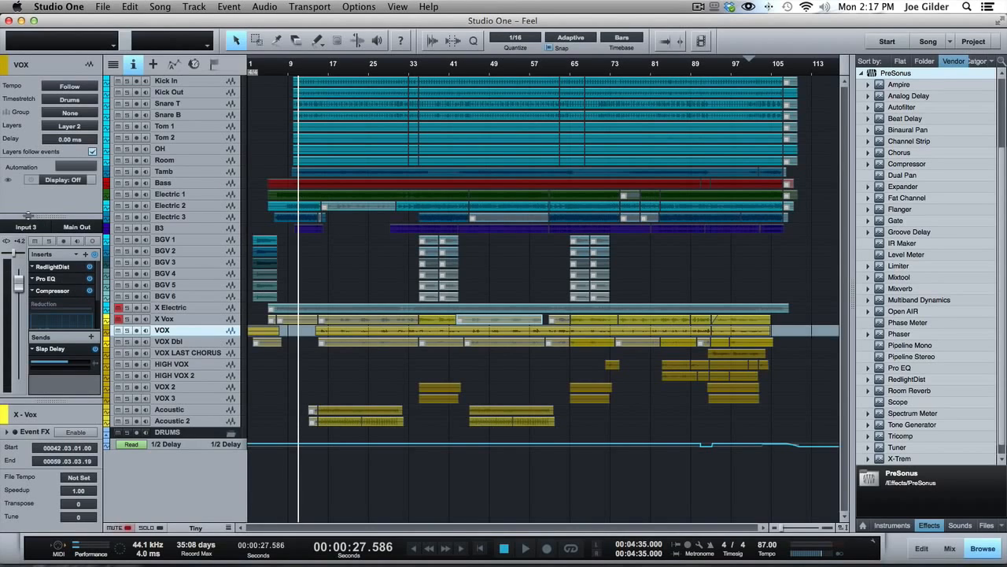
pyautogui.click(29, 166)
pyautogui.moveTo(30, 166); pyautogui.dragTo(85, 64)
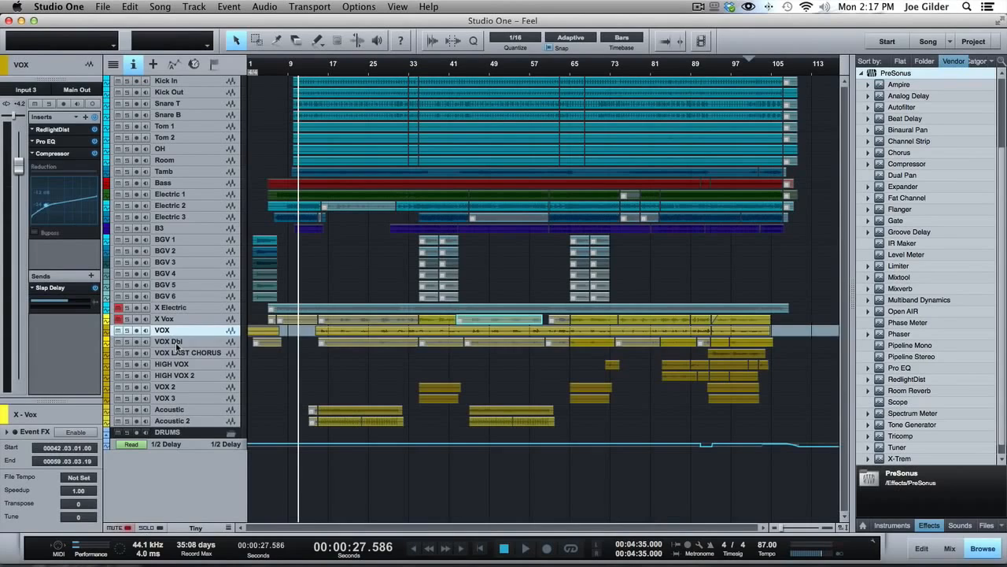
# Select VOX Dbl, VOX LAST CHORUS, VOX and HIGH VOX 2 to compare their inspector channel strips with the mix console
pyautogui.click(218, 364)
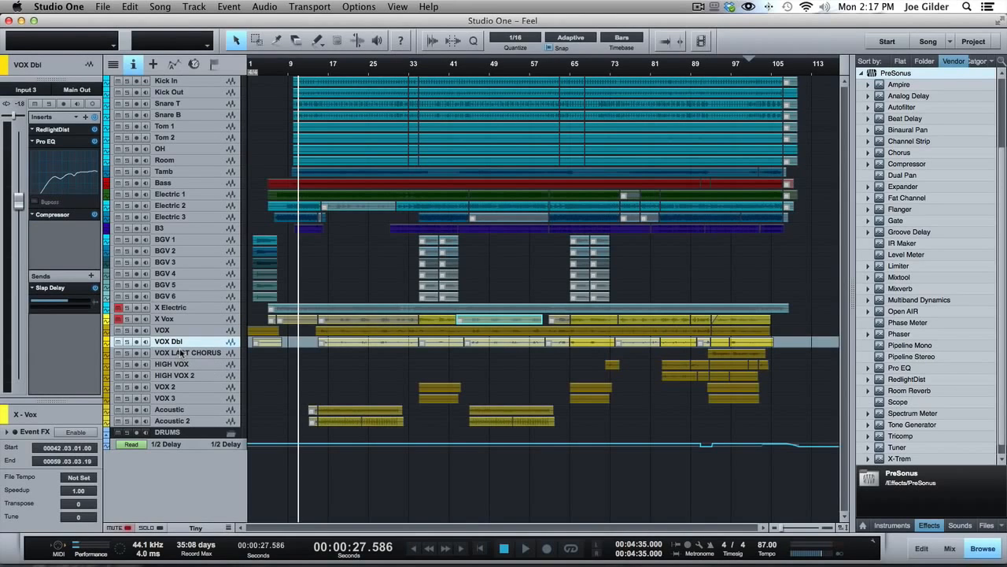
pyautogui.click(186, 354)
pyautogui.click(211, 345)
pyautogui.click(210, 332)
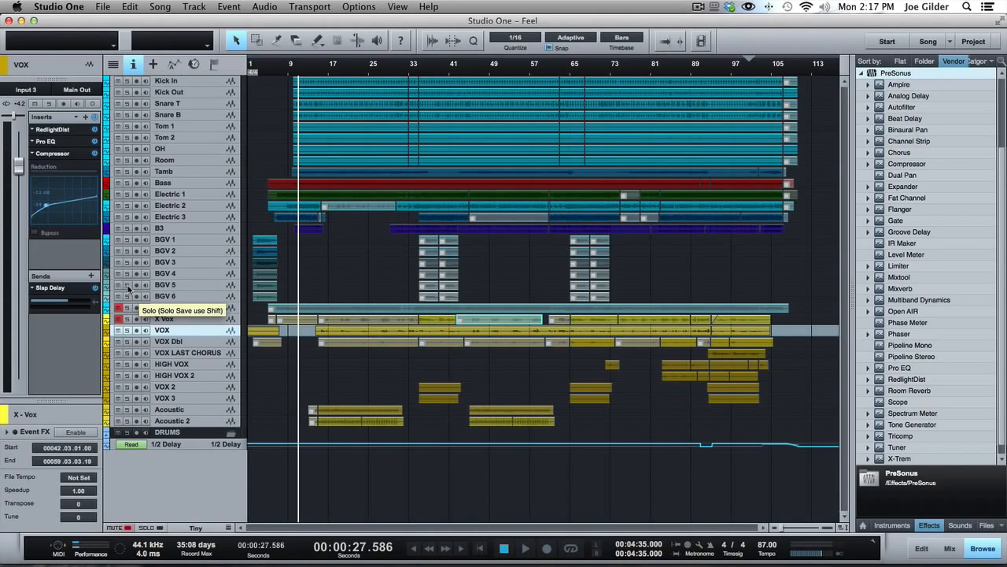
pyautogui.click(185, 379)
pyautogui.press('F3')
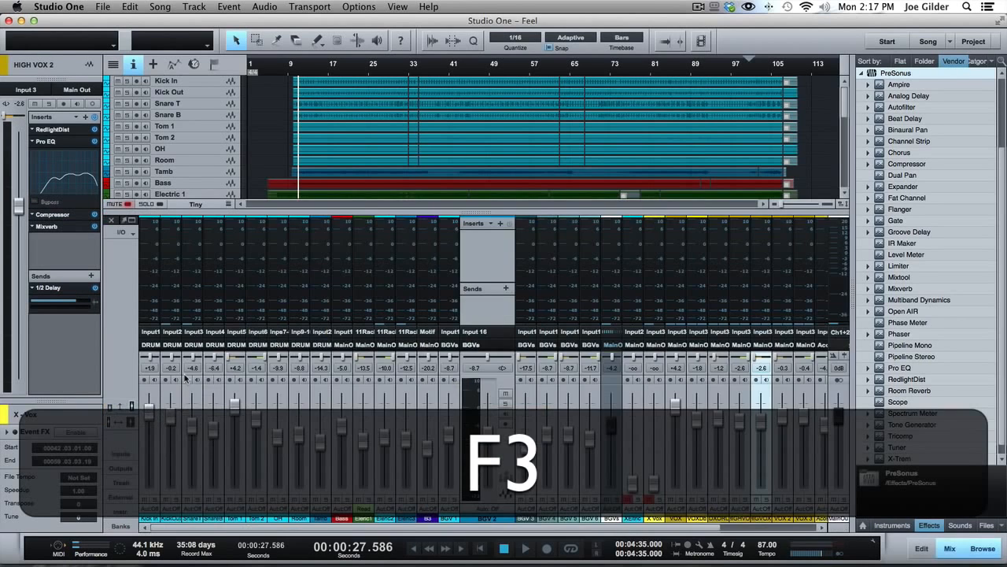
pyautogui.press('F3')
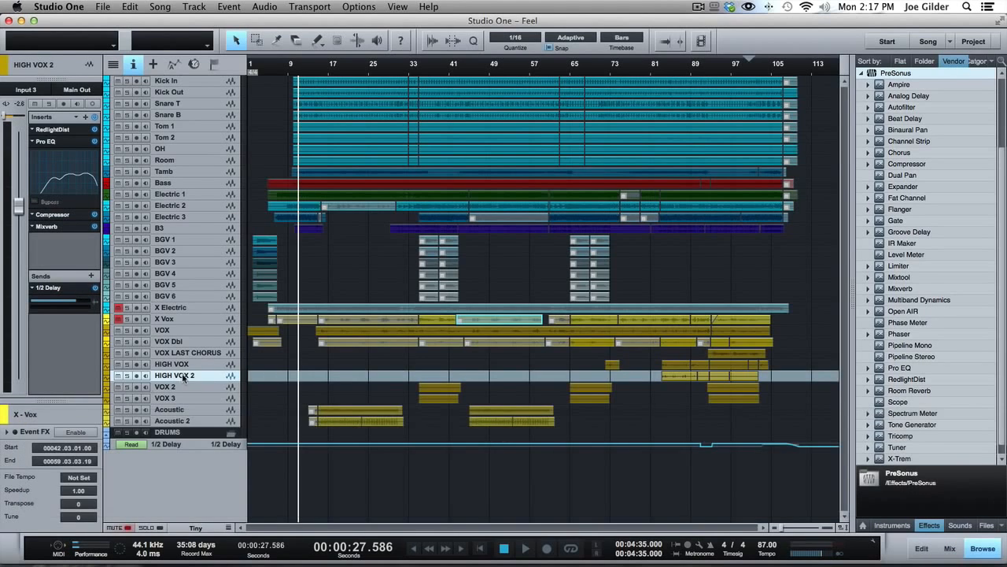
# Enlarge the inspector's event section and select events on the VOX and BGV 6 tracks to examine their settings
pyautogui.moveTo(53, 401); pyautogui.dragTo(56, 252)
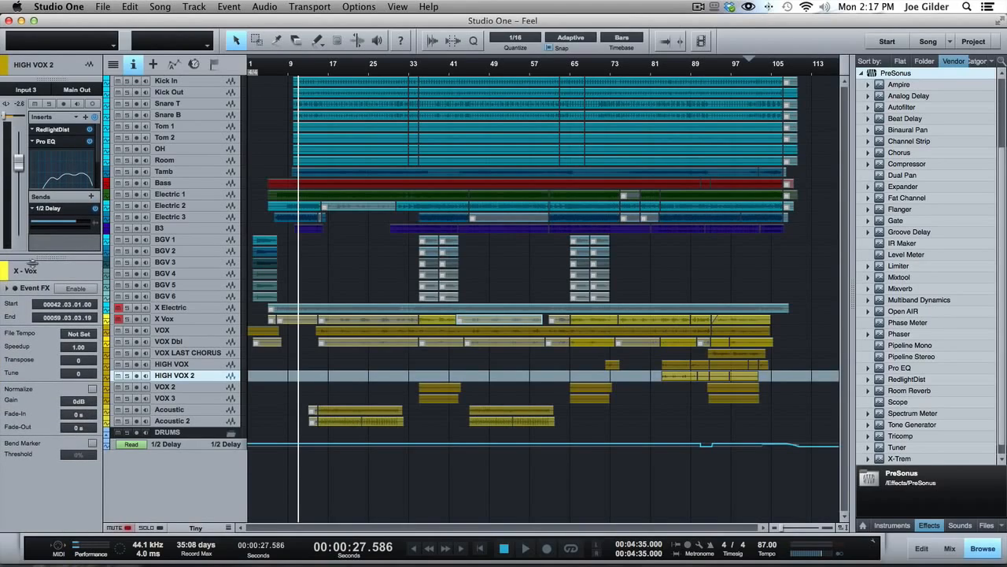
pyautogui.scroll(5, 28, 327)
pyautogui.scroll(5, 26, 327)
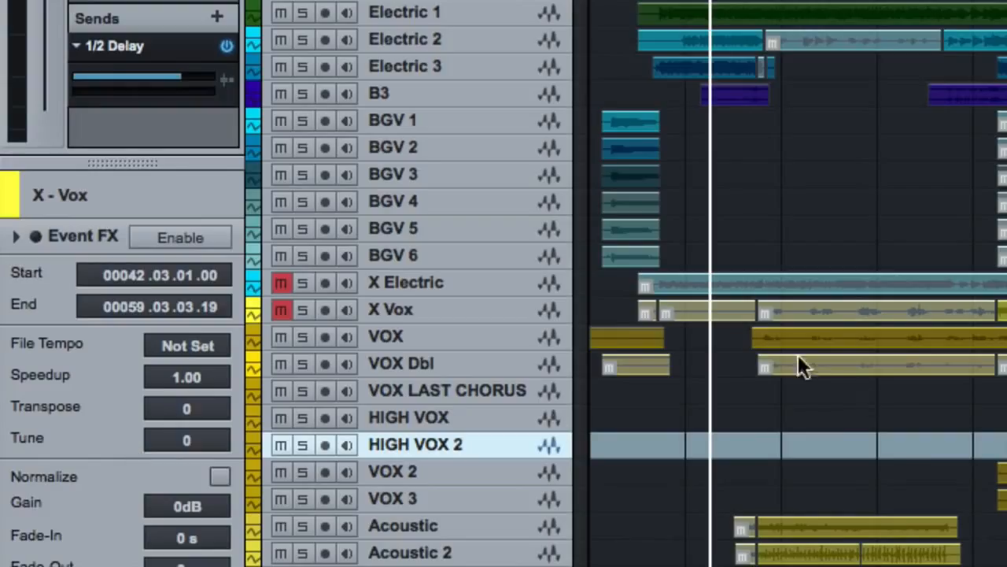
pyautogui.click(606, 336)
pyautogui.click(624, 260)
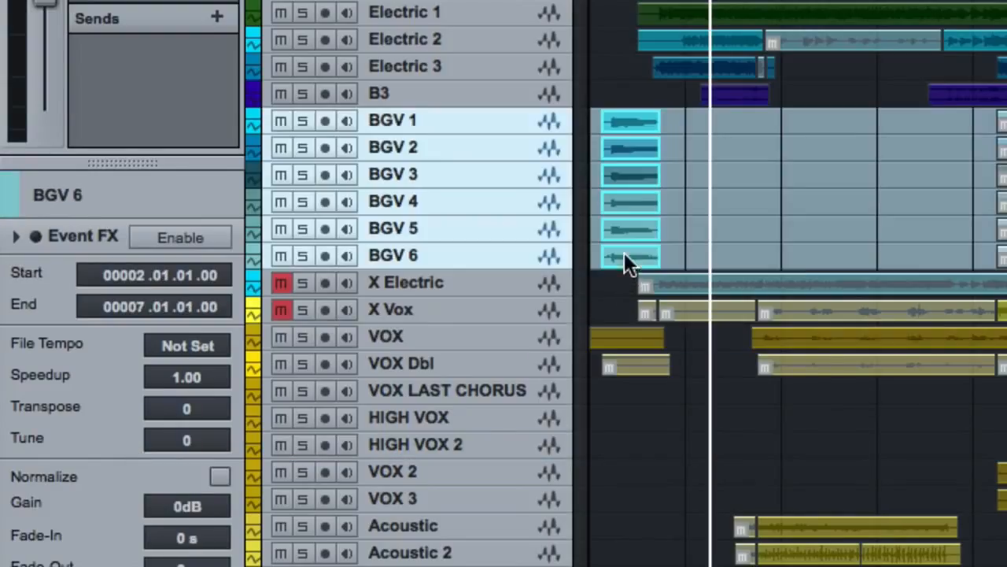
pyautogui.click(801, 335)
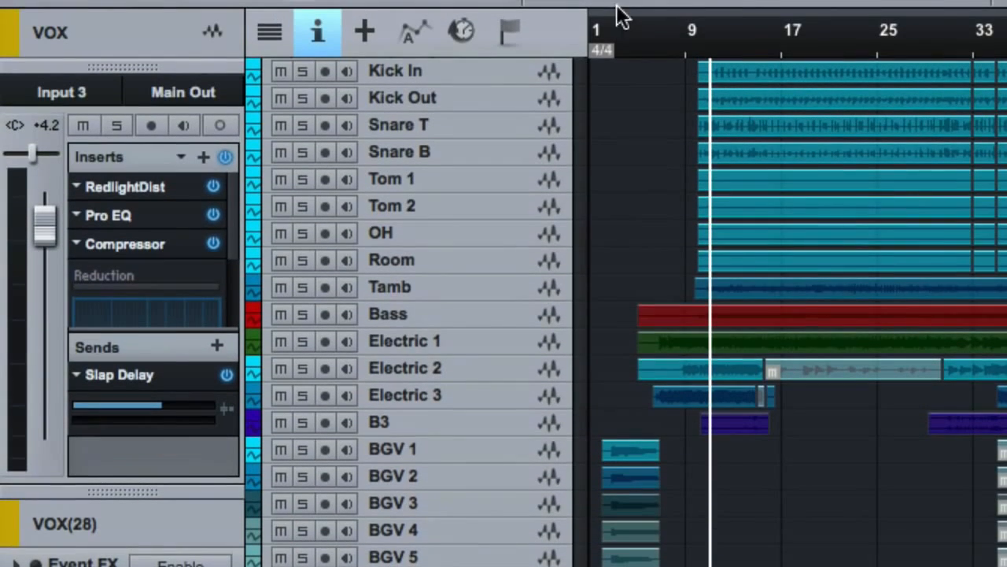
# Mute the VOX track and play the grouped BGV events from near the start of the song
pyautogui.click(615, 50)
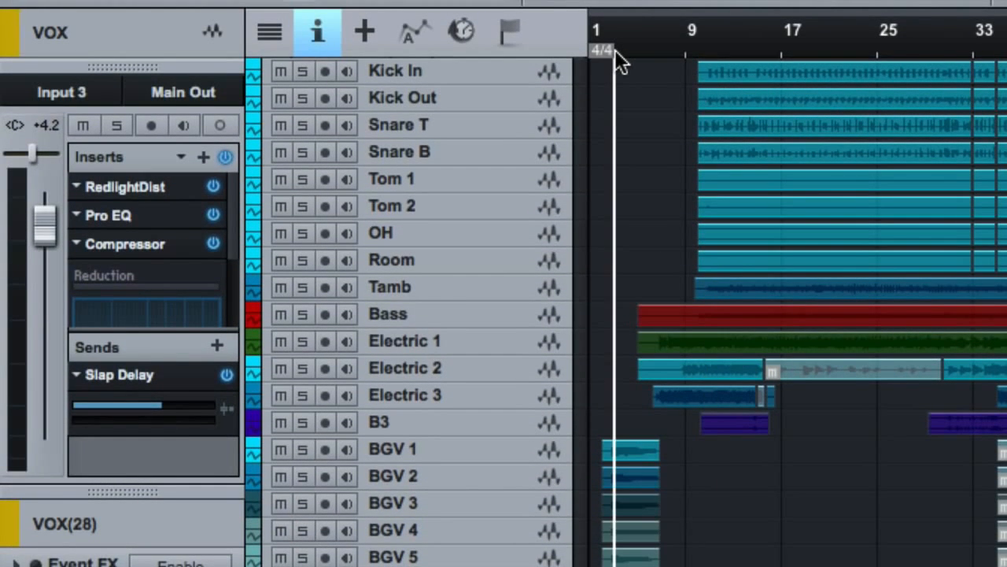
pyautogui.press('space')
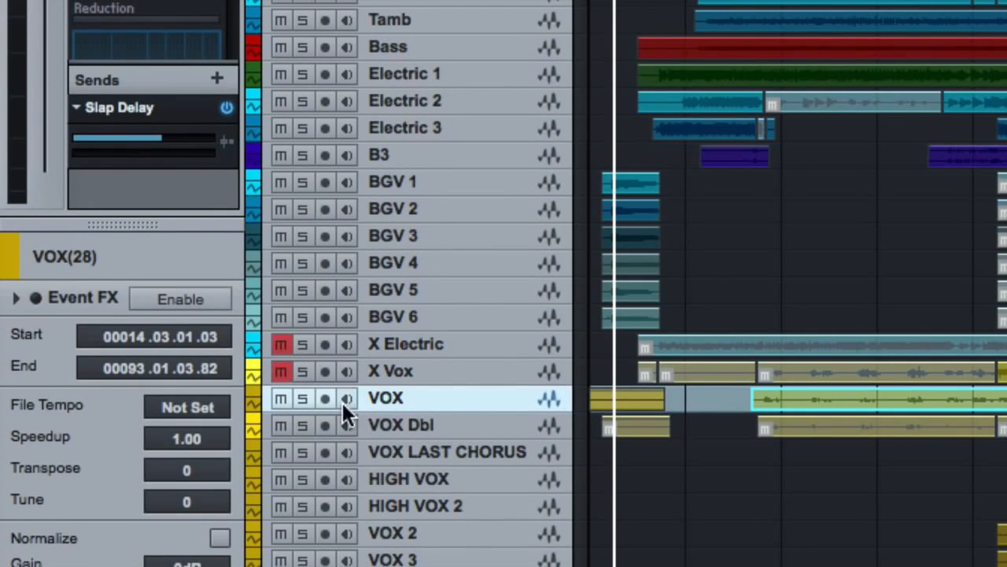
pyautogui.click(284, 398)
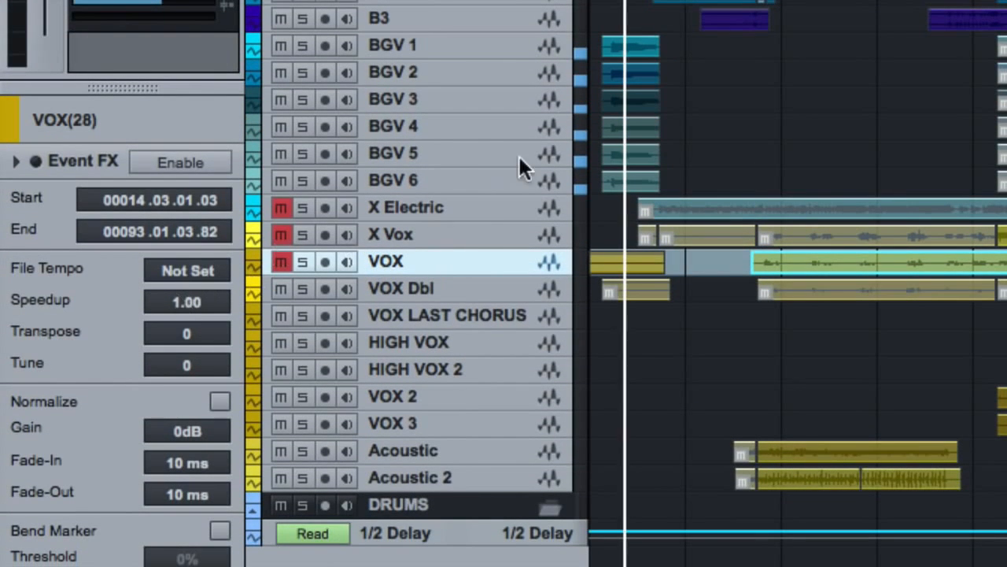
pyautogui.click(619, 176)
pyautogui.press('space')
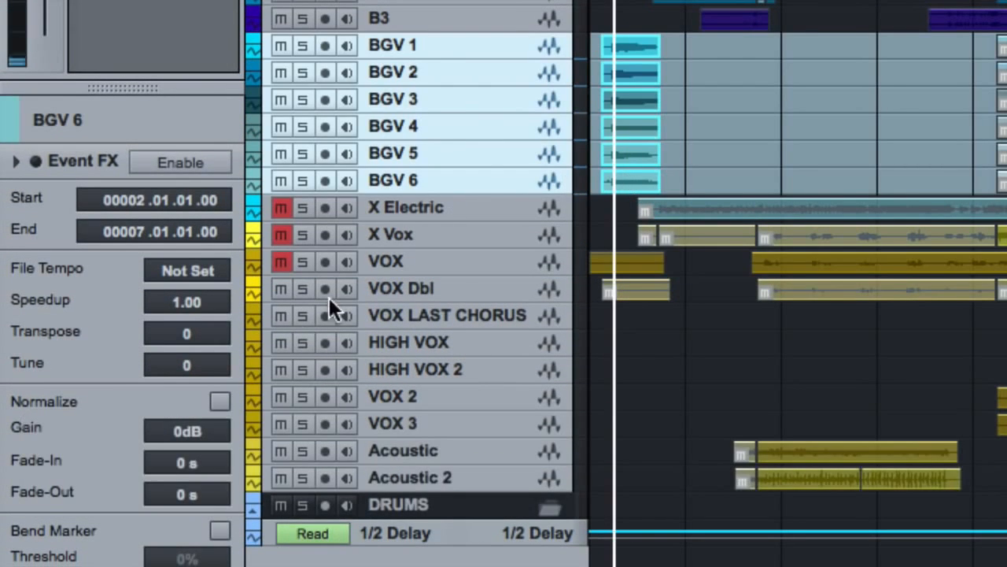
# Set the transpose value of the selected BGV events to -2 and play them back
pyautogui.click(181, 331)
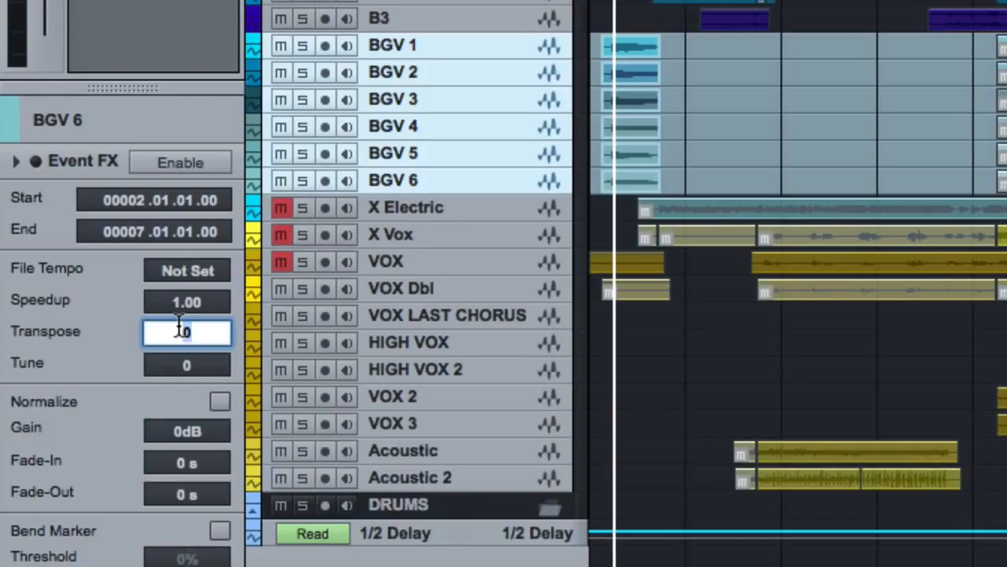
pyautogui.write('-2')
pyautogui.press('Return')
pyautogui.press('space')
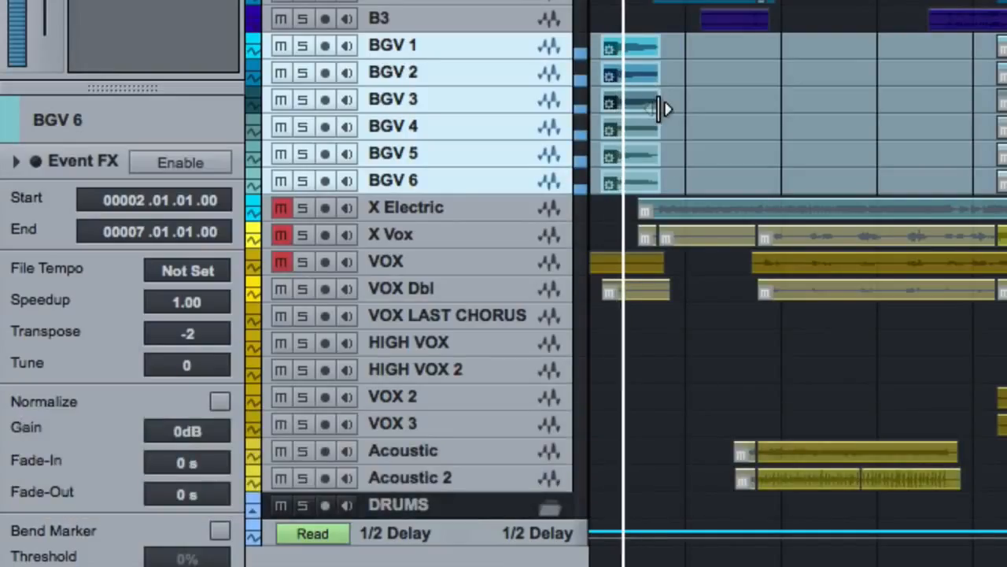
pyautogui.press('space')
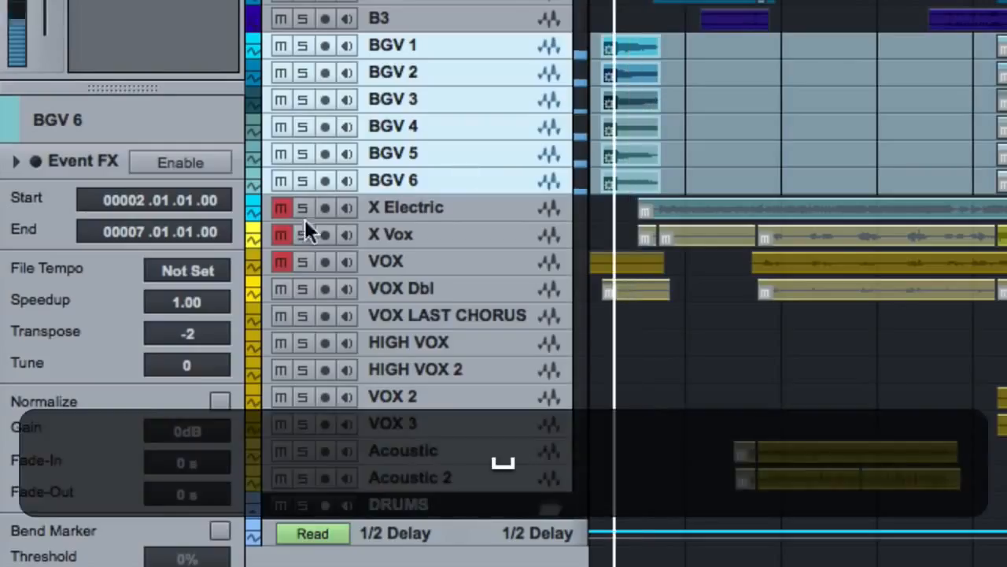
# Set the transpose value of the selected BGV events to -12 and listen to them
pyautogui.click(204, 335)
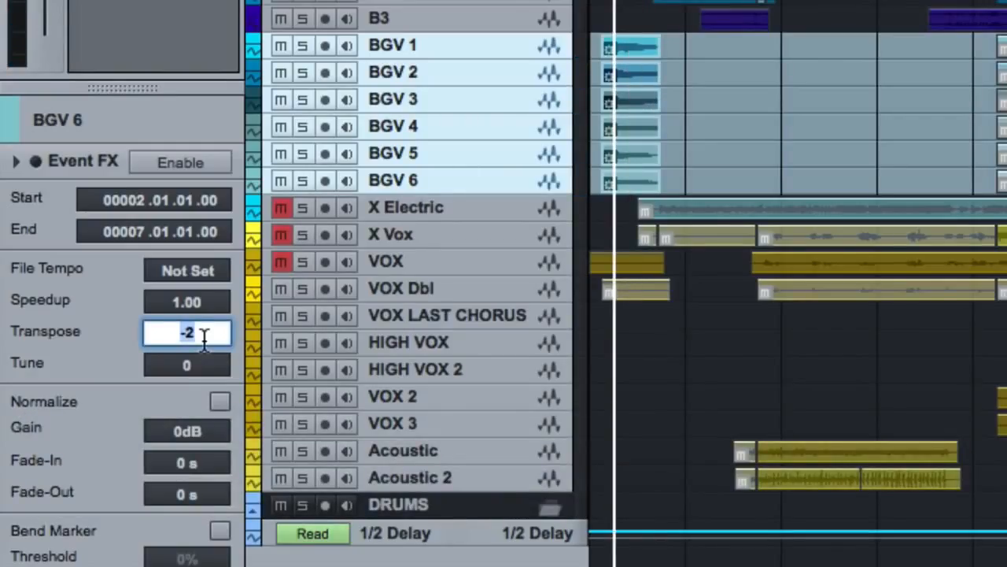
pyautogui.write('-12')
pyautogui.press('Return')
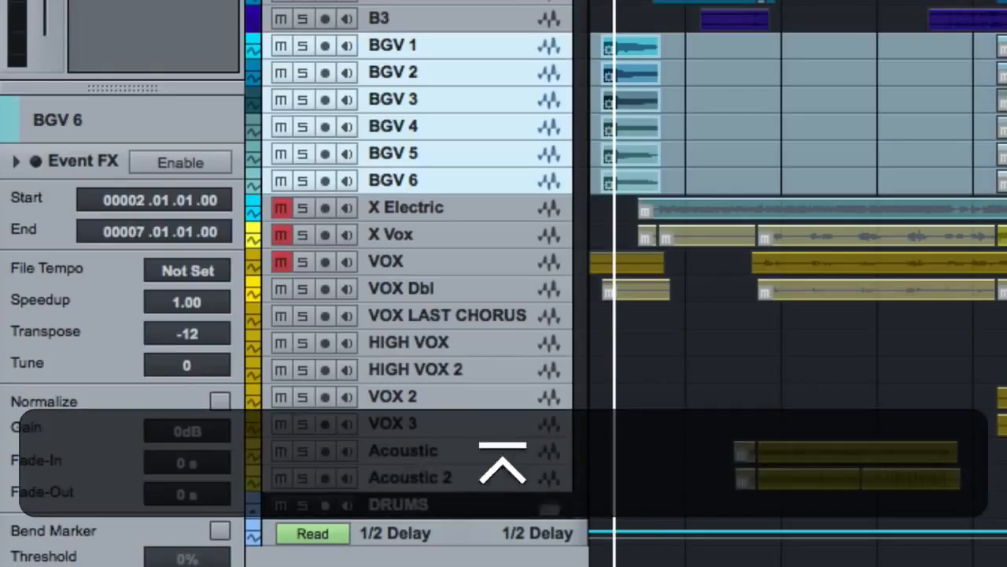
pyautogui.press('space')
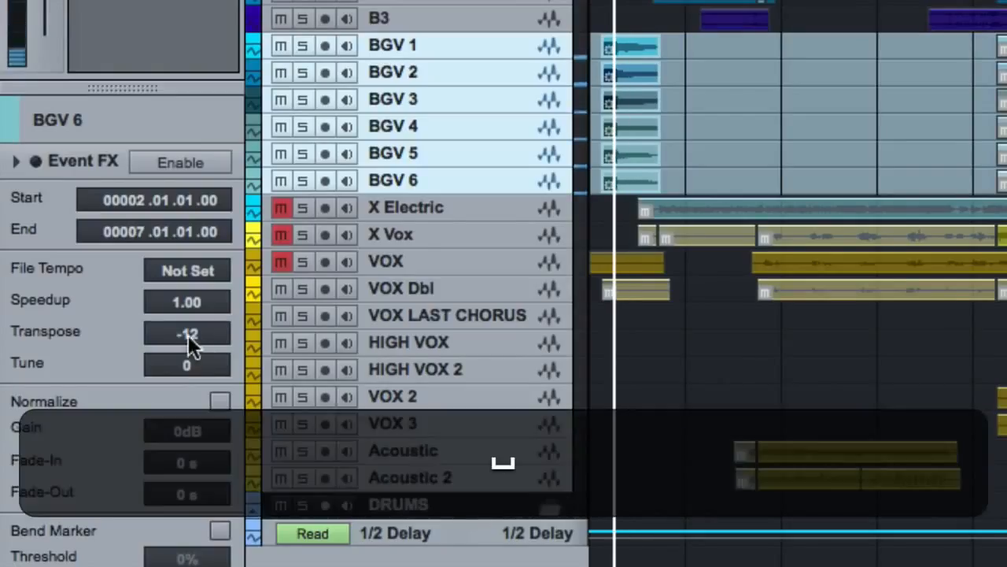
# Reset the transpose value of the selected BGV events to 0
pyautogui.click(189, 335)
pyautogui.write('0')
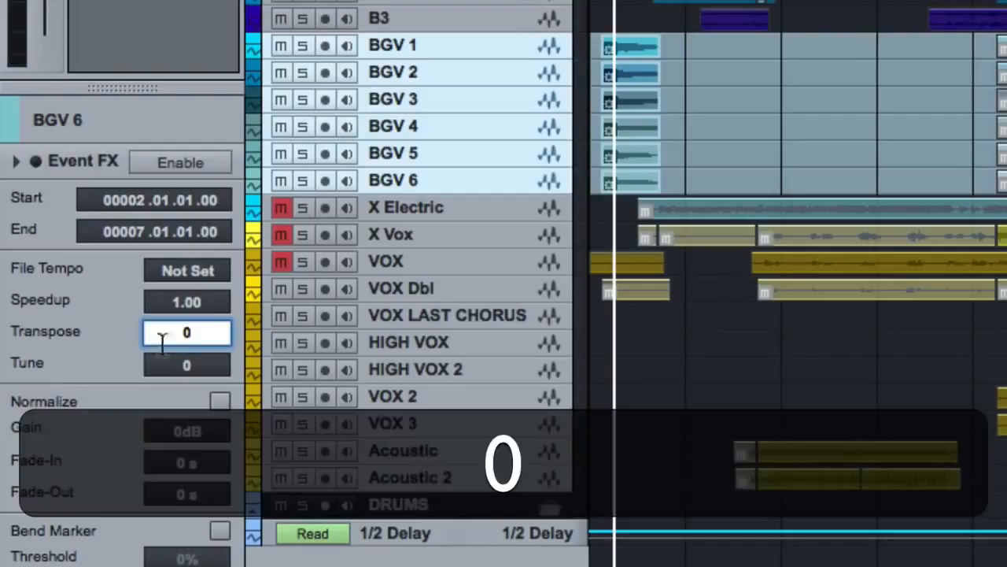
pyautogui.click(122, 354)
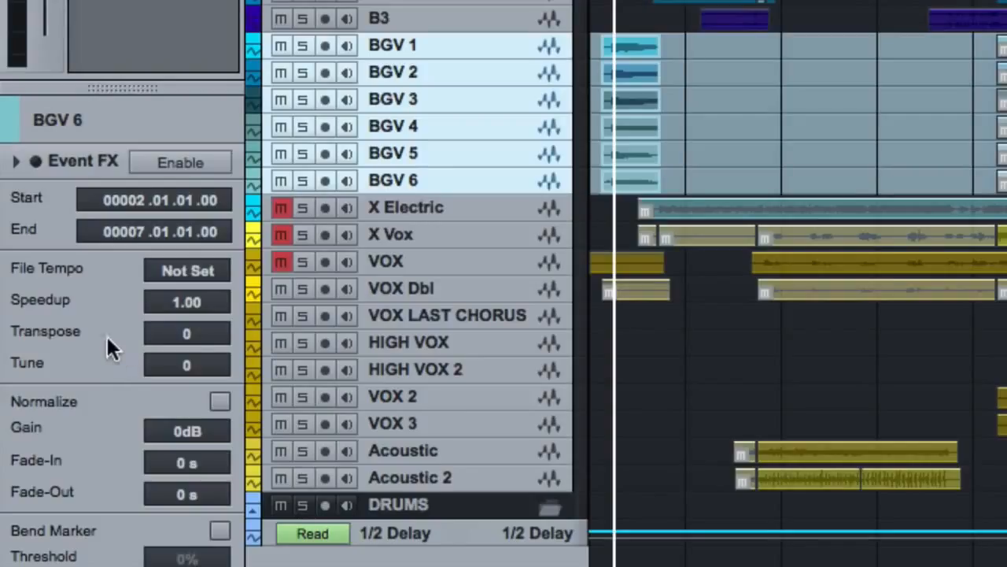
pyautogui.click(157, 362)
pyautogui.press('Return')
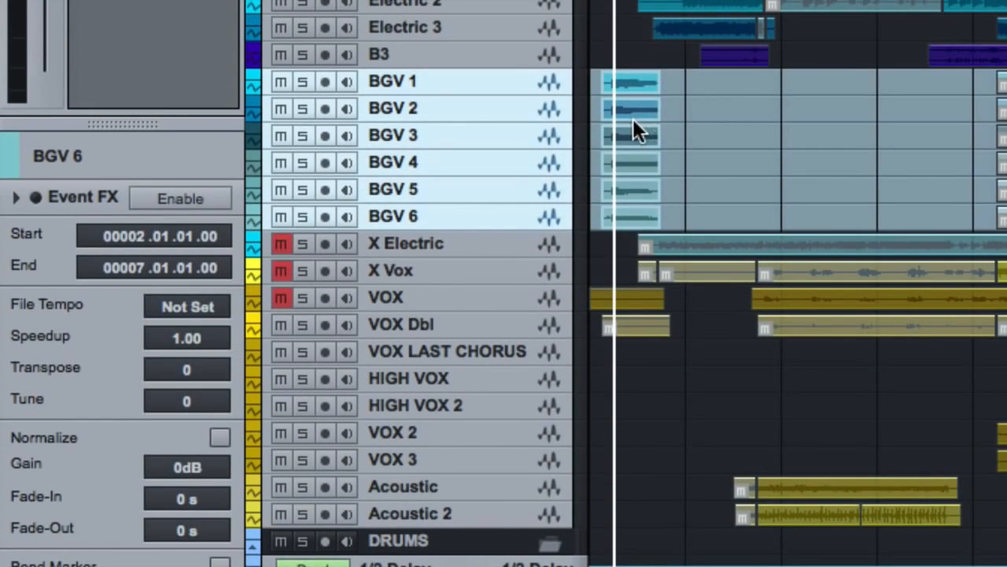
# Select the grouped BGV events and toggle Normalize on and off for them twice
pyautogui.click(628, 140)
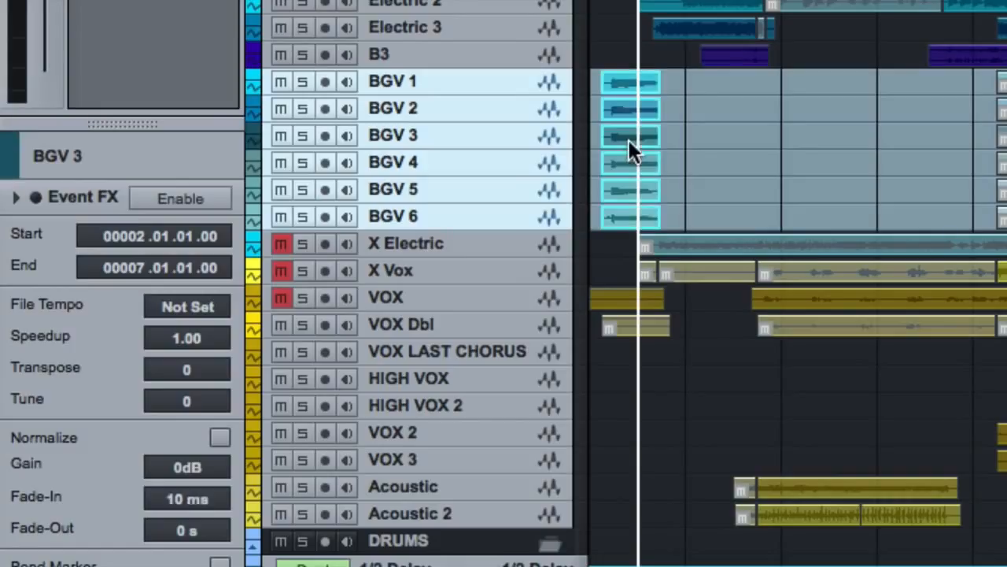
pyautogui.click(220, 437)
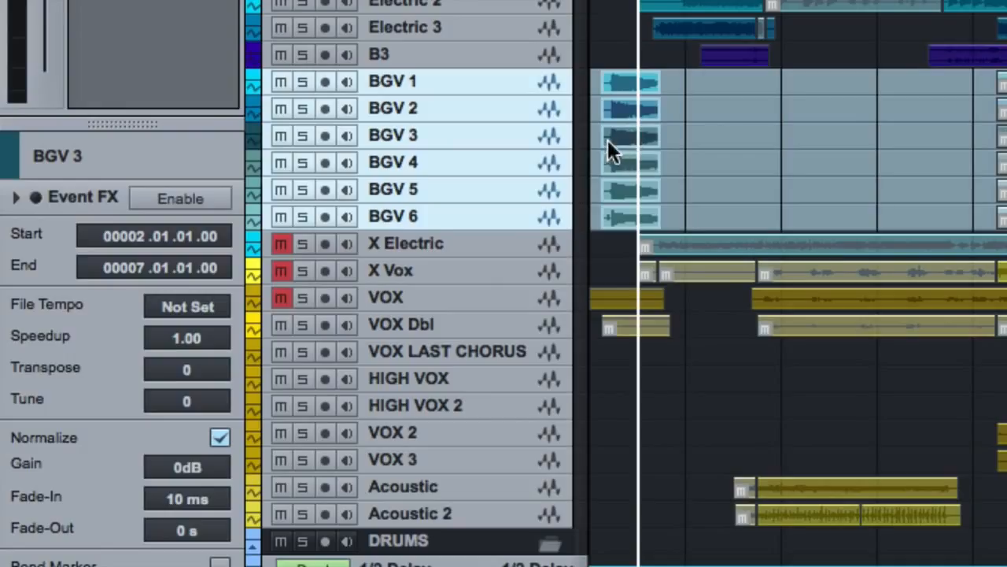
pyautogui.click(220, 438)
pyautogui.press('alt')
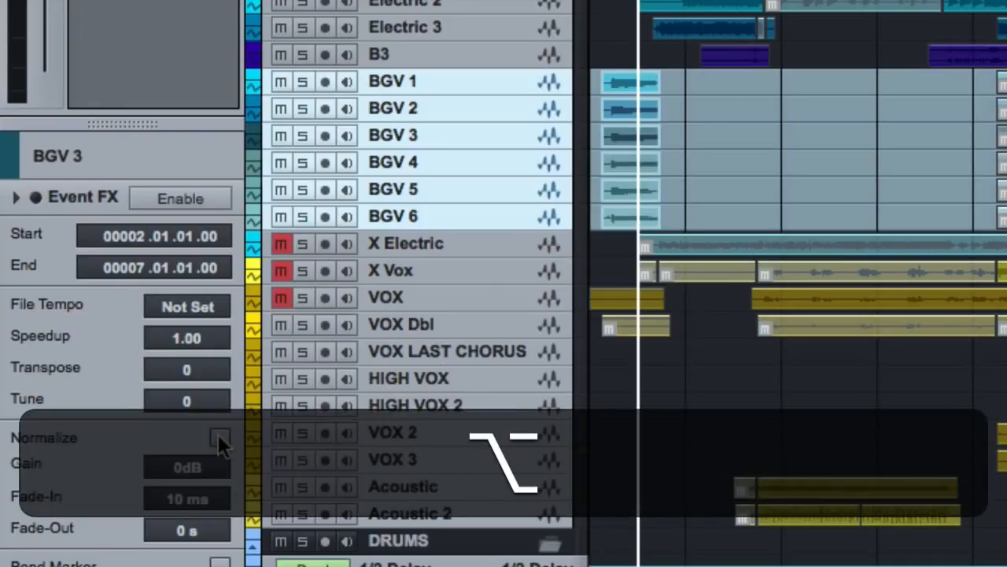
pyautogui.hotkey('alt', 'n')
pyautogui.hotkey('alt', 'n')
# Lower the gain of the grouped BGV events to -7.2 dB using the volume handle and reset it to 0 dB
pyautogui.click(634, 130)
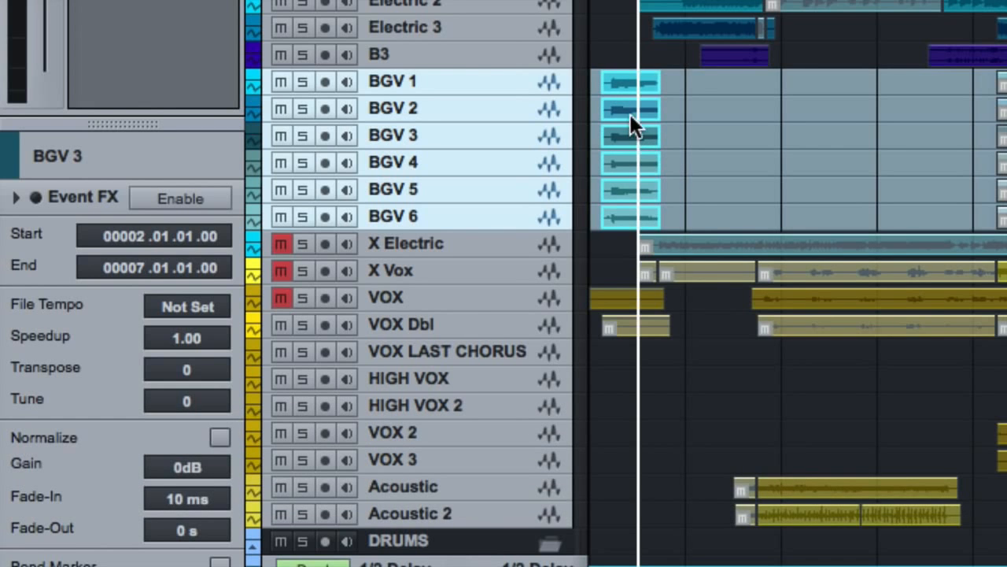
pyautogui.scroll(6, 630, 126)
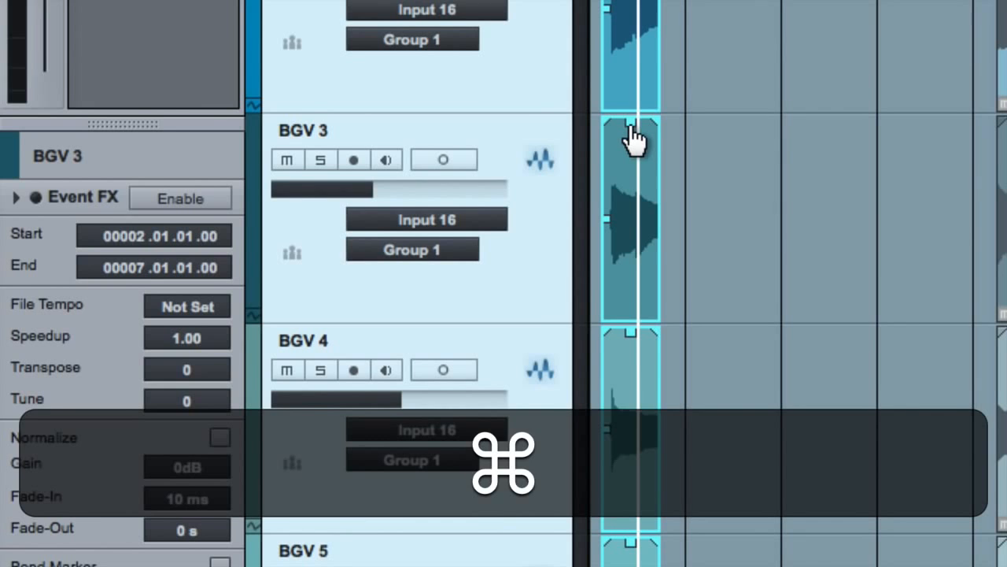
pyautogui.moveTo(631, 126); pyautogui.dragTo(636, 175)
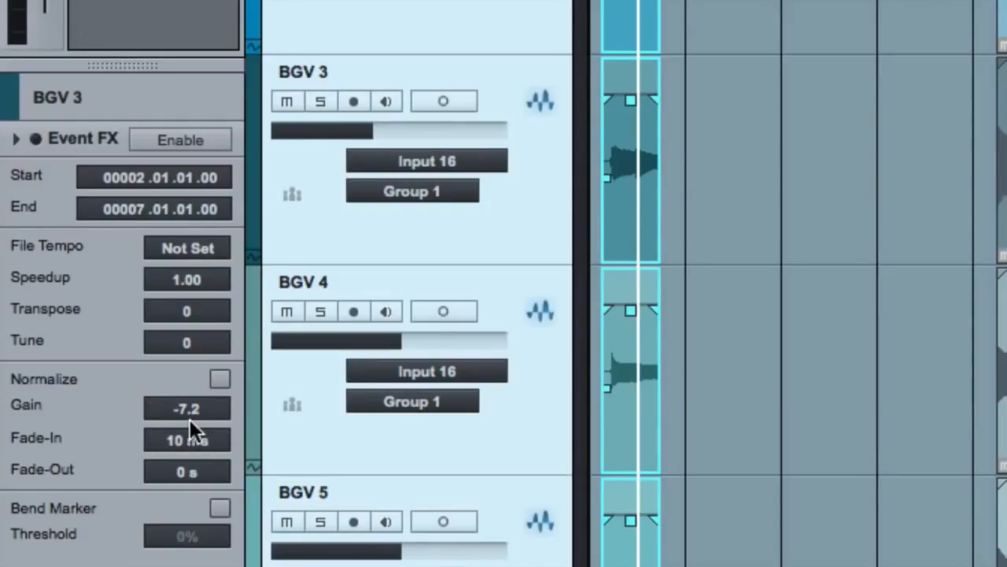
pyautogui.press('super')
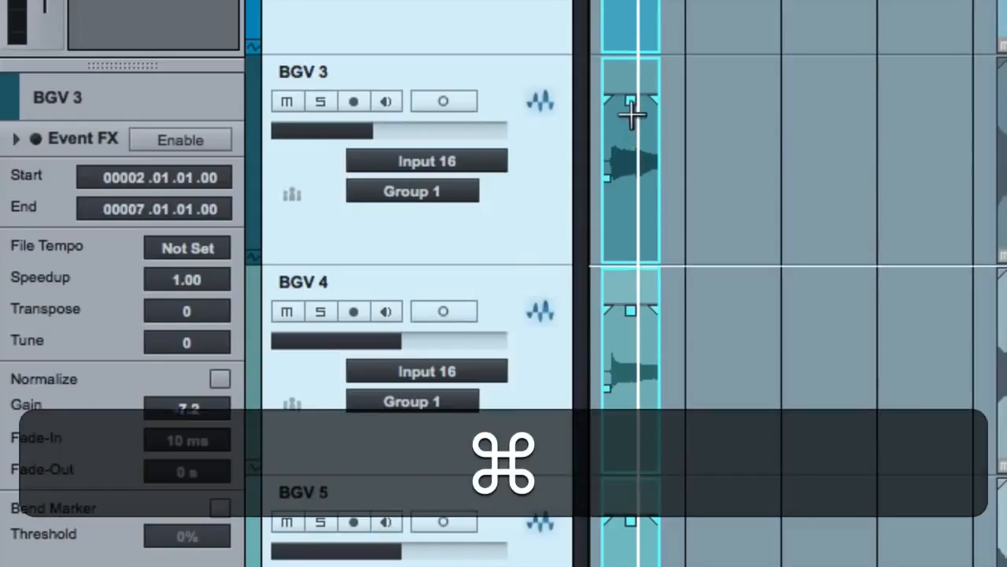
pyautogui.keyDown('super'); pyautogui.click(631, 104); pyautogui.keyUp('super')
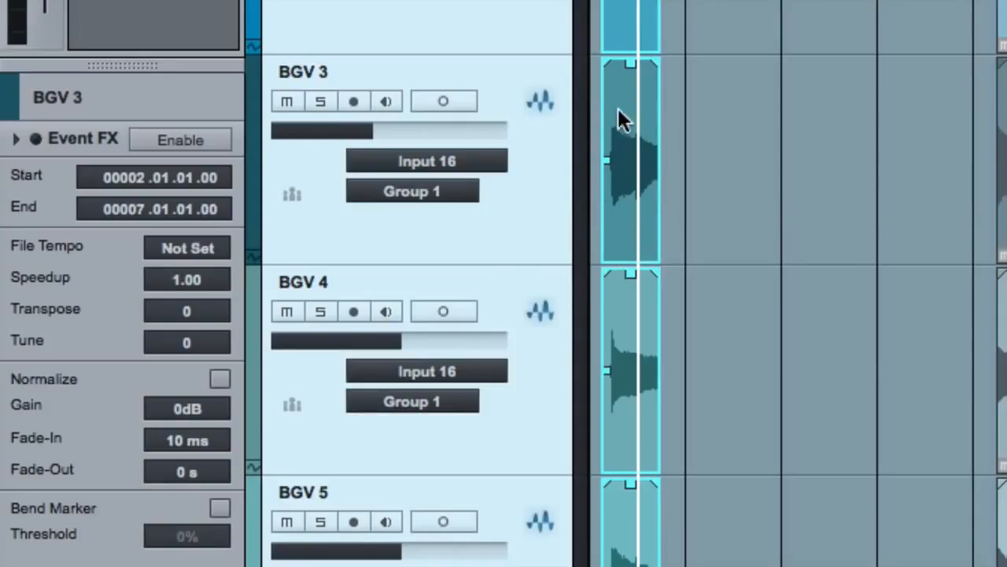
# Set the gain of the selected BGV events to -3 dB, undo it, and toggle their Bend Marker option on and off
pyautogui.click(187, 407)
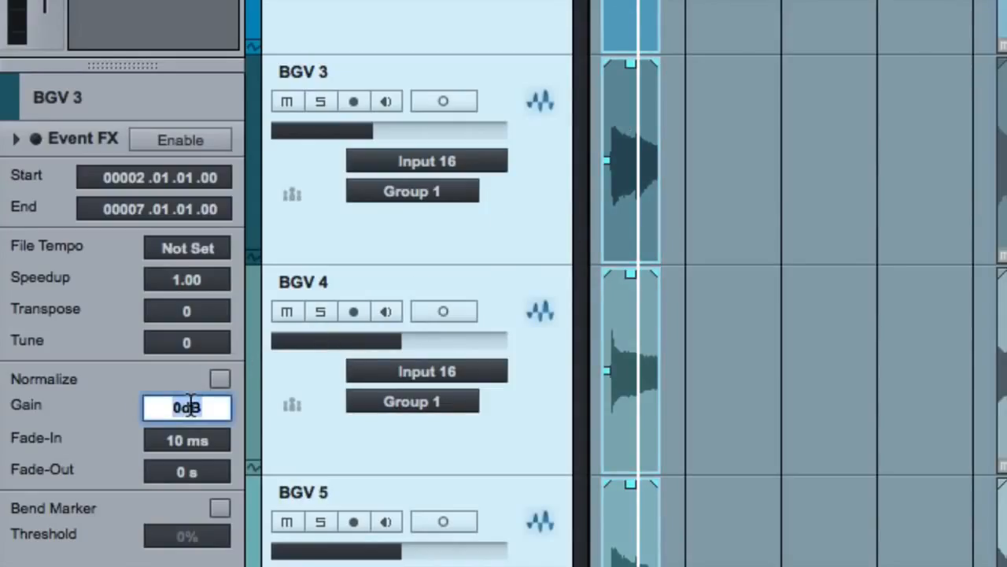
pyautogui.write('-3')
pyautogui.press('Return')
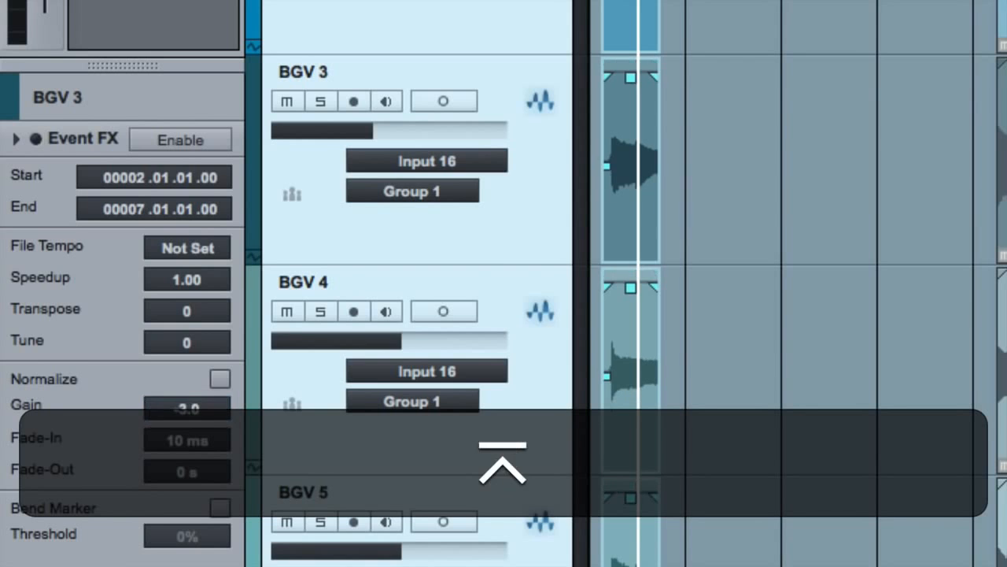
pyautogui.press('super+z')
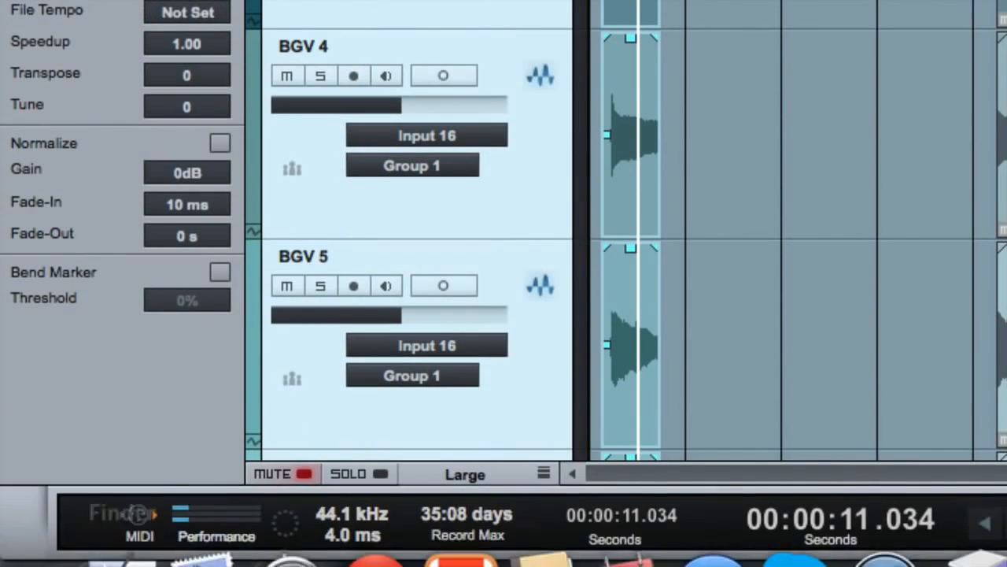
pyautogui.click(219, 272)
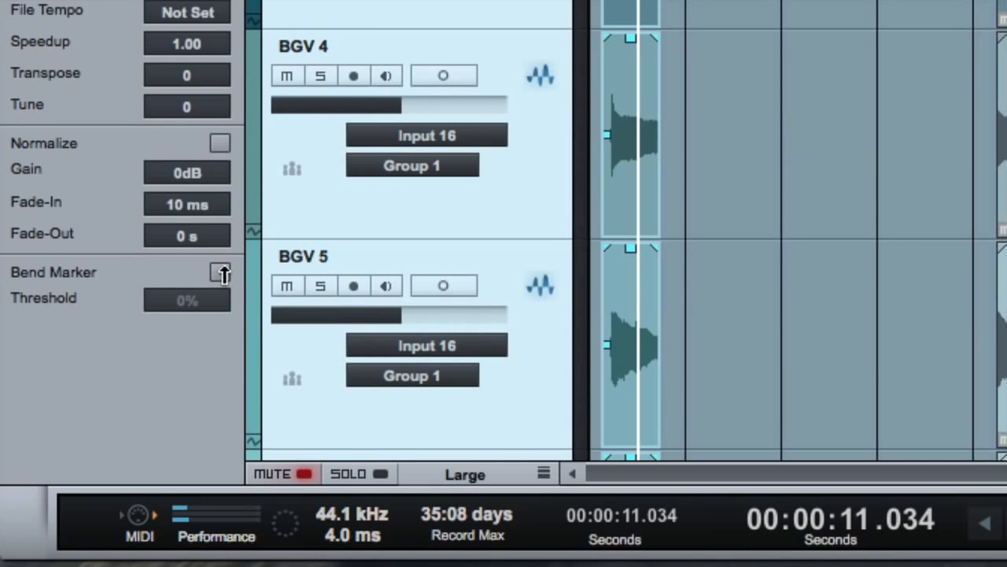
pyautogui.click(223, 273)
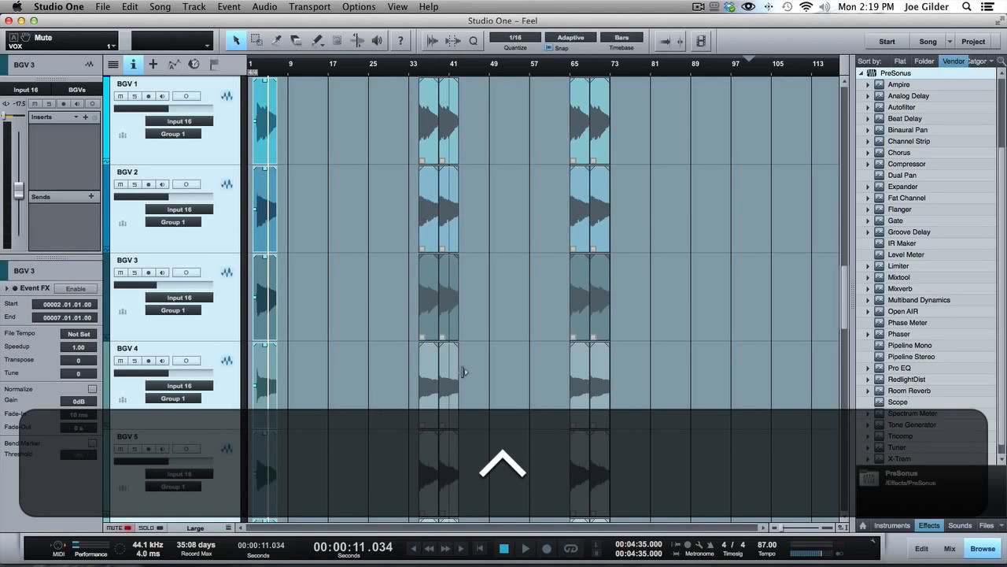
# Look through neighbouring events on the X Vox track and select the one starting at bar 35
pyautogui.scroll(-1, 378, 316)
pyautogui.scroll(-2, 377, 317)
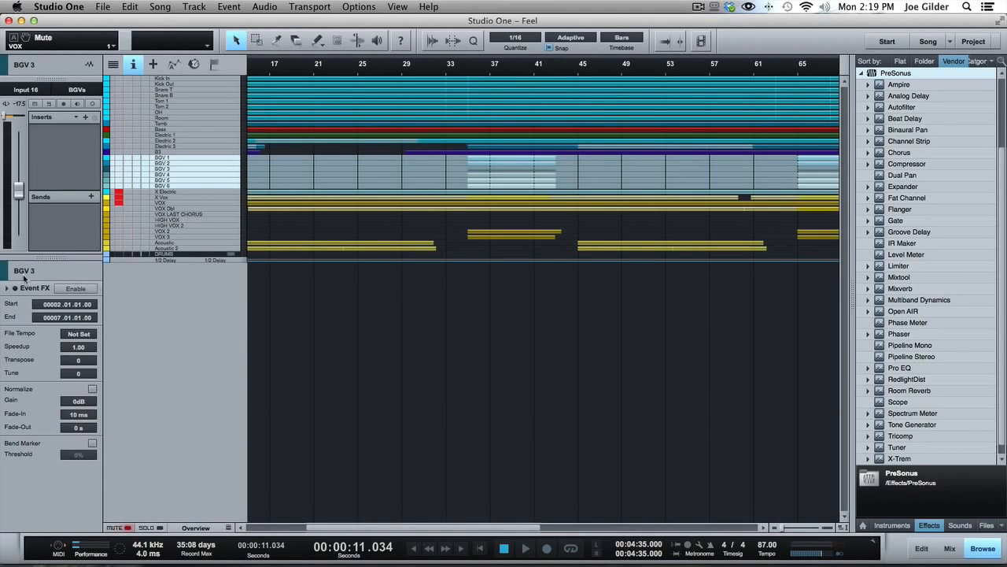
pyautogui.scroll(2, 310, 304)
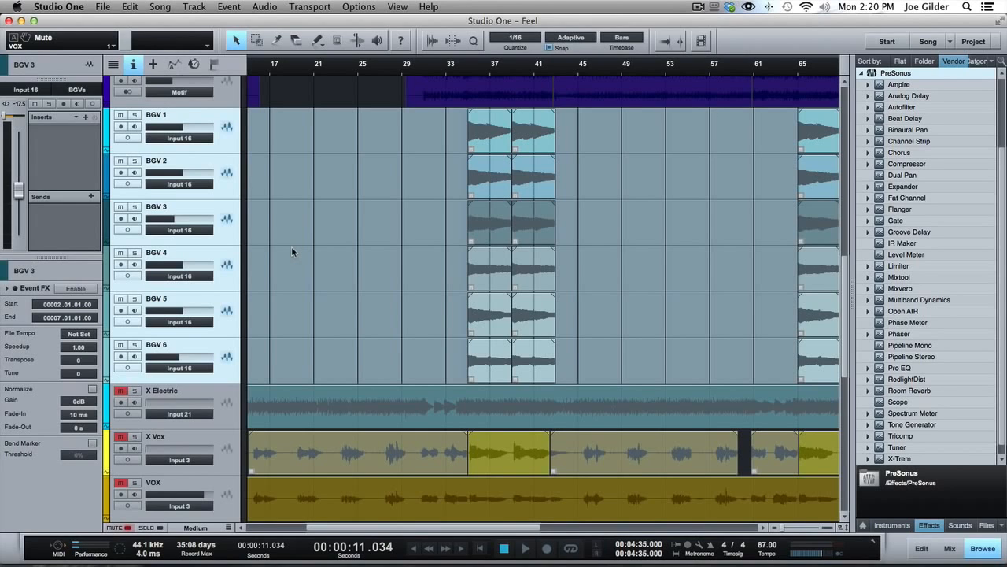
pyautogui.click(501, 452)
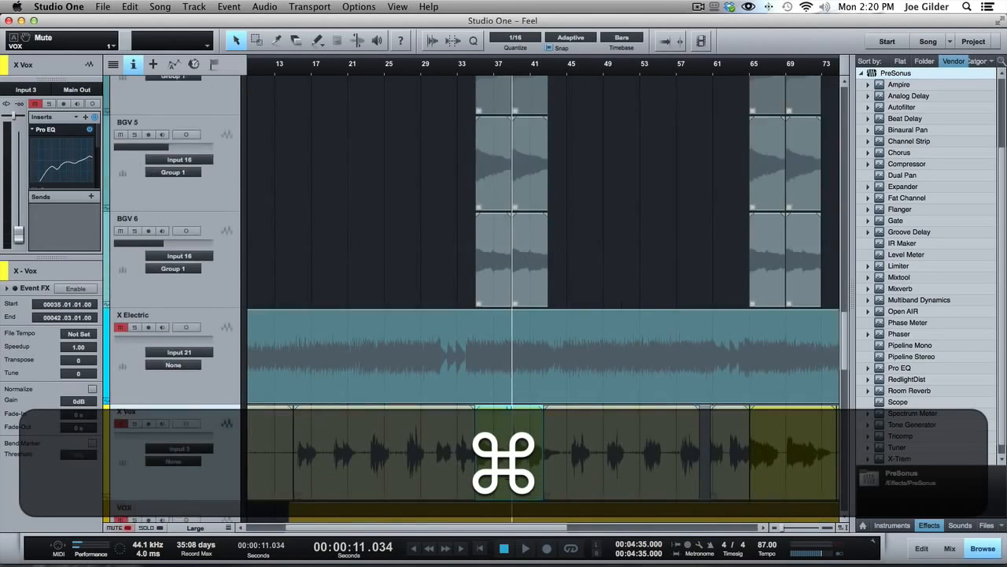
pyautogui.scroll(3, 510, 454)
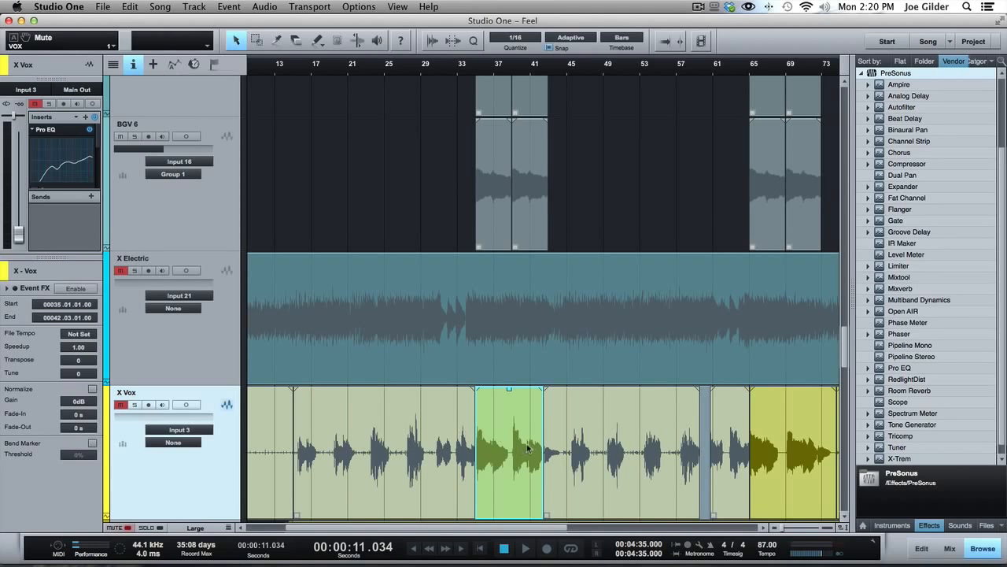
pyautogui.click(425, 438)
pyautogui.click(606, 453)
pyautogui.click(500, 447)
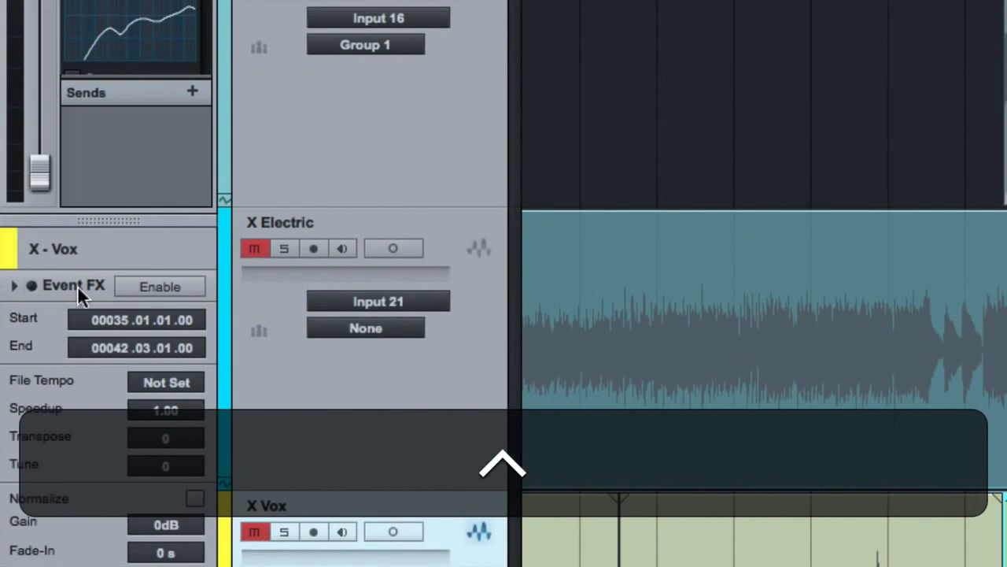
# Enable Event FX on the selected X Vox event, add the RedlightDist effect to it, and close the effect's window
pyautogui.click(130, 287)
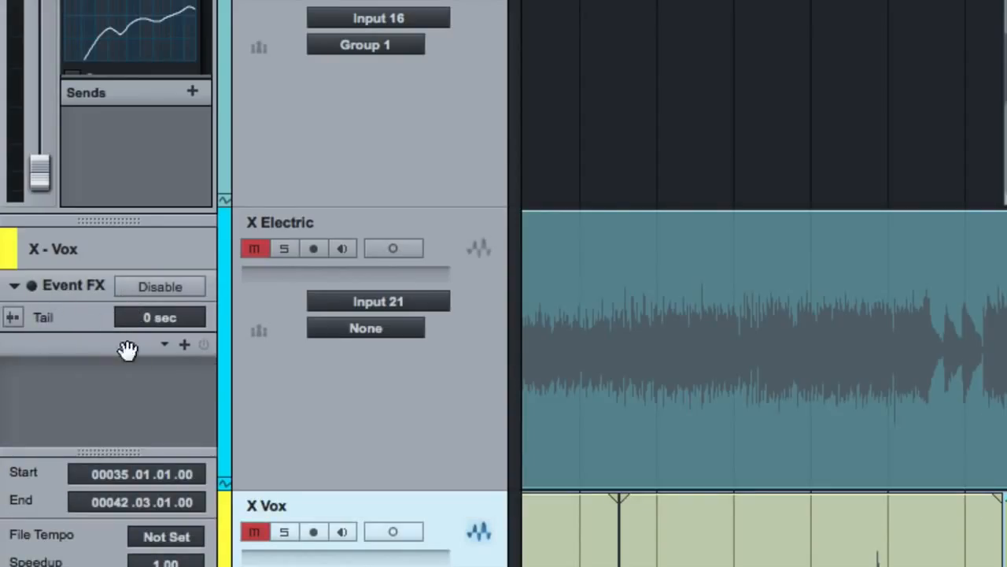
pyautogui.click(184, 344)
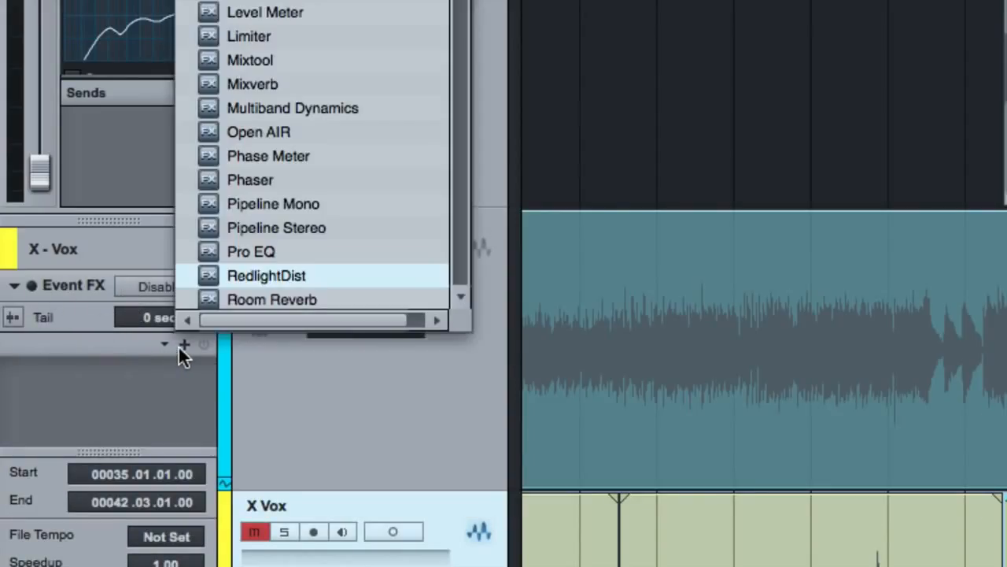
pyautogui.click(258, 271)
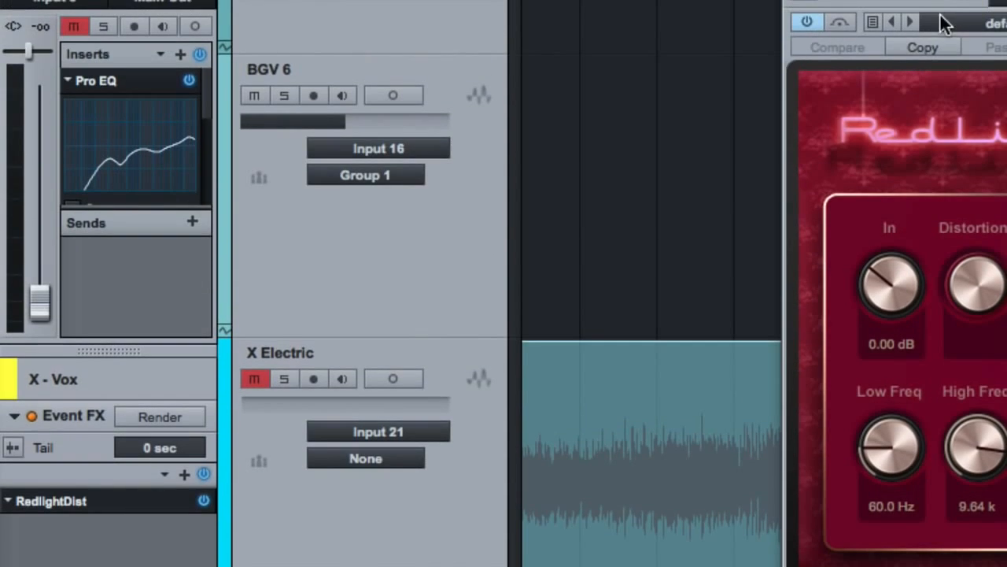
pyautogui.moveTo(932, 3); pyautogui.dragTo(373, 34)
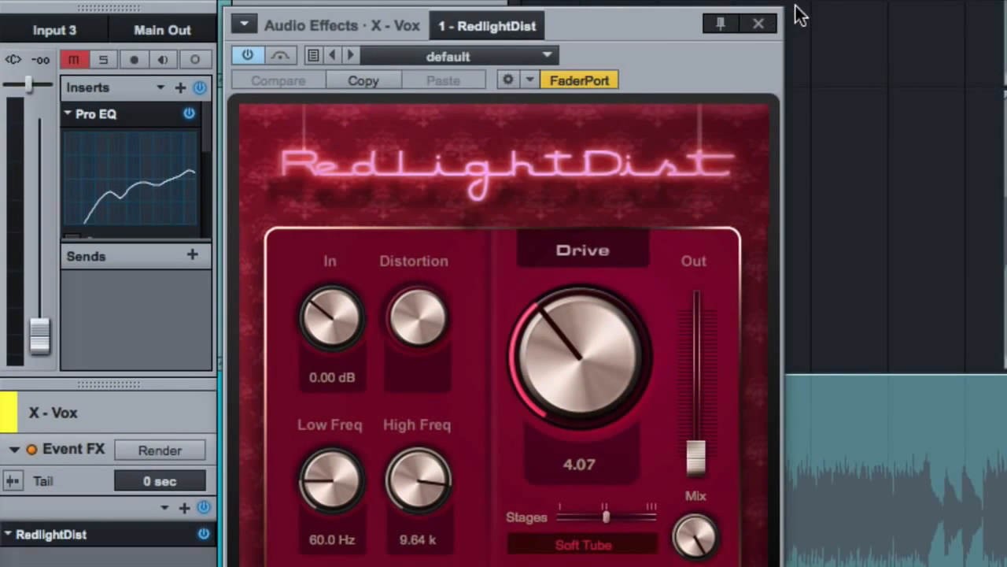
pyautogui.click(766, 19)
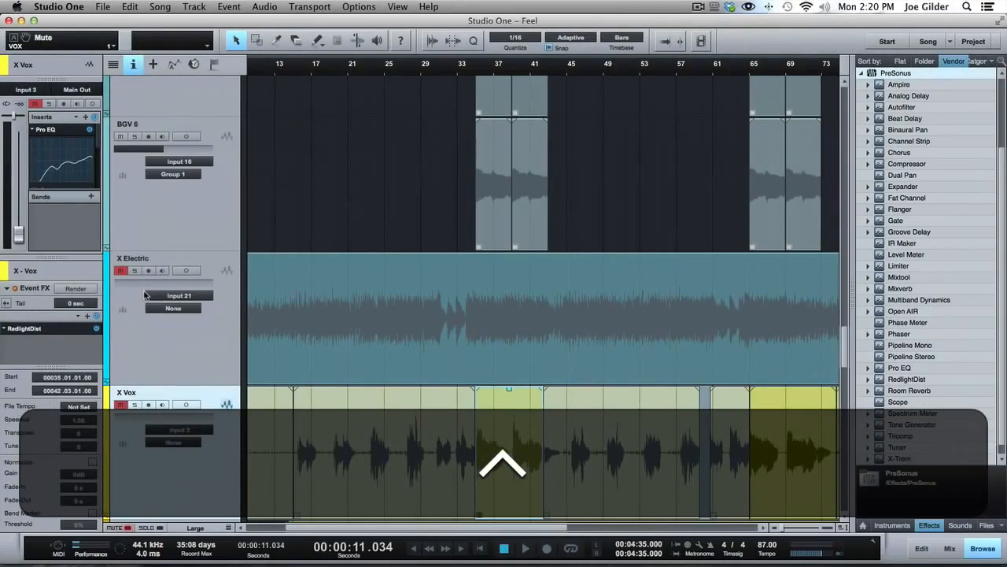
# Remove RedlightDist from the Event FX of the X Vox event at bar 35 and collapse the Event FX section
pyautogui.click(501, 463)
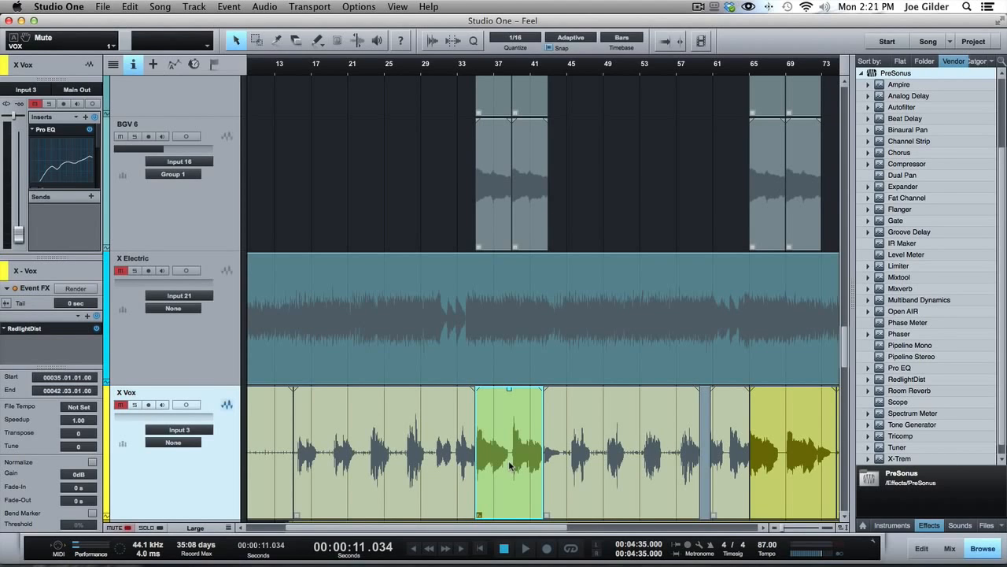
pyautogui.press('super')
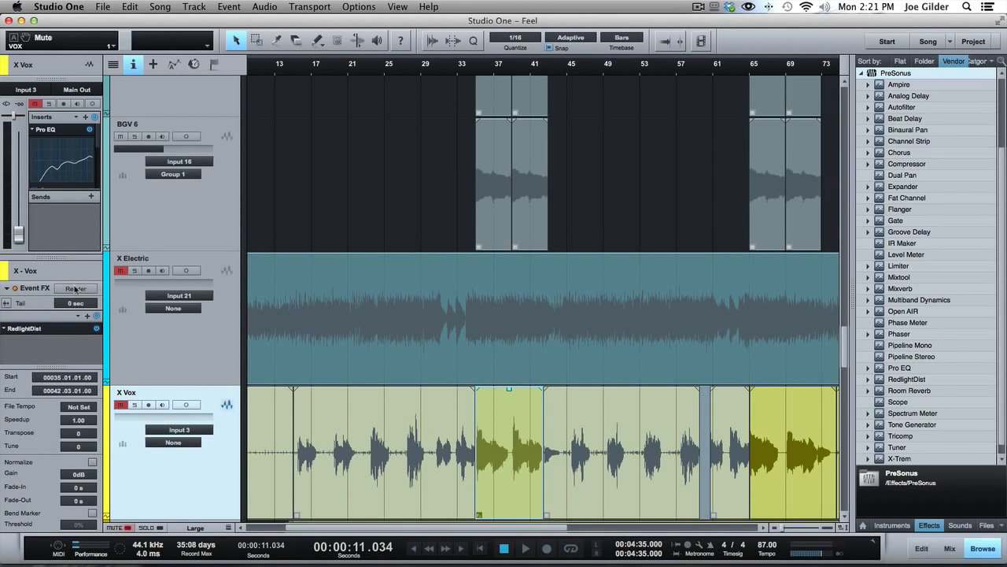
pyautogui.click(7, 289)
pyautogui.click(7, 289)
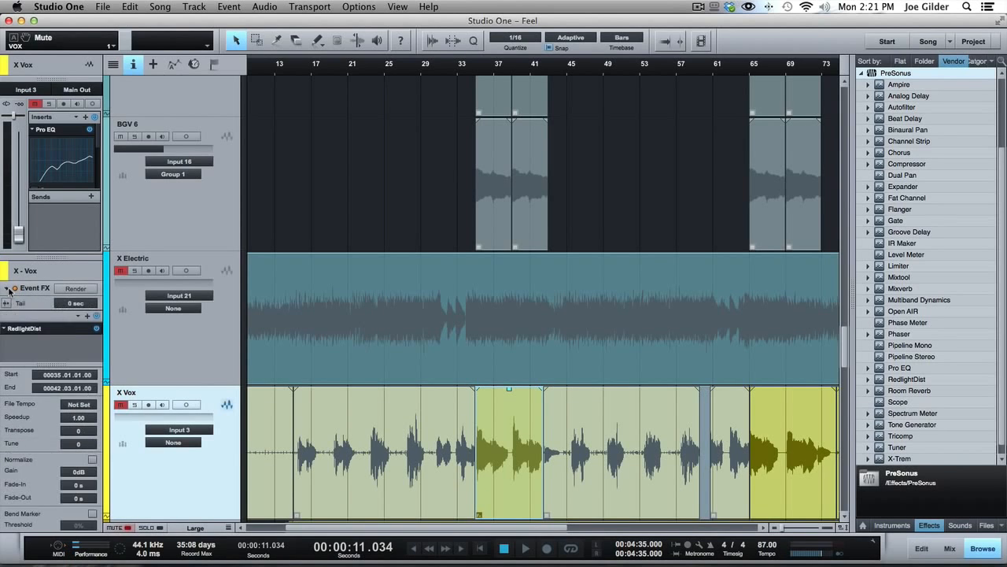
pyautogui.rightClick(41, 332)
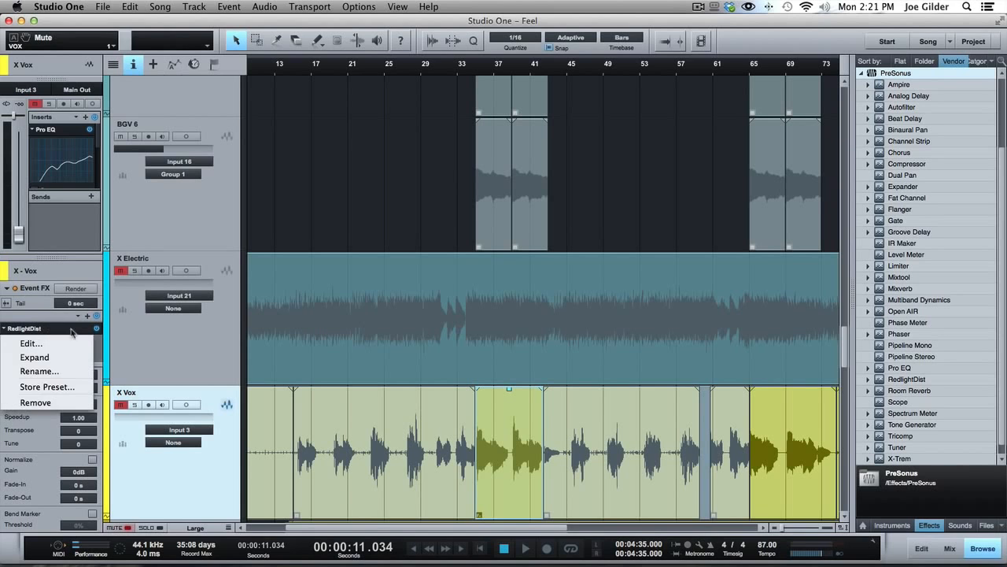
pyautogui.click(35, 406)
pyautogui.click(8, 290)
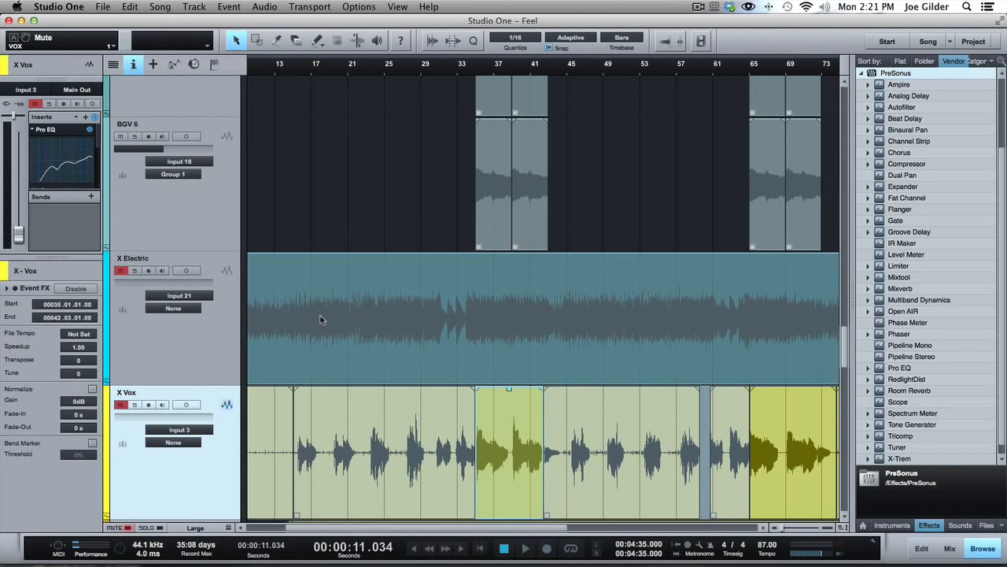
pyautogui.scroll(-10, 447, 334)
pyautogui.scroll(5, 447, 334)
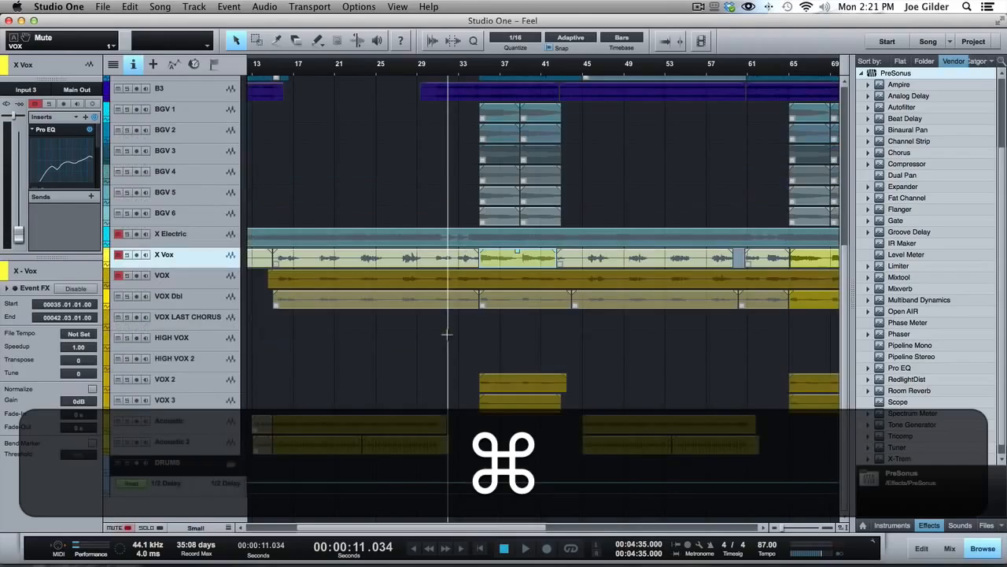
pyautogui.moveTo(348, 66); pyautogui.dragTo(346, 41)
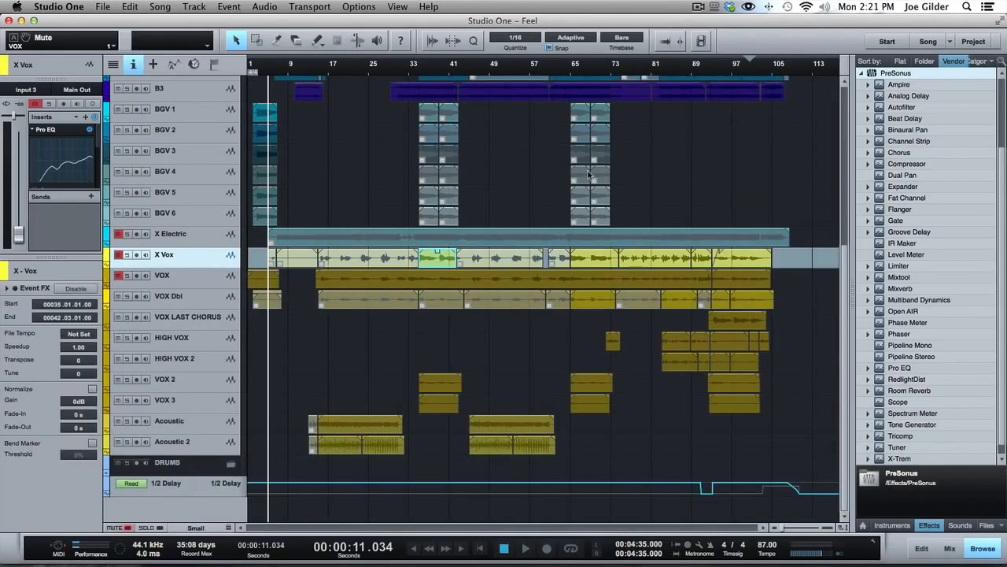